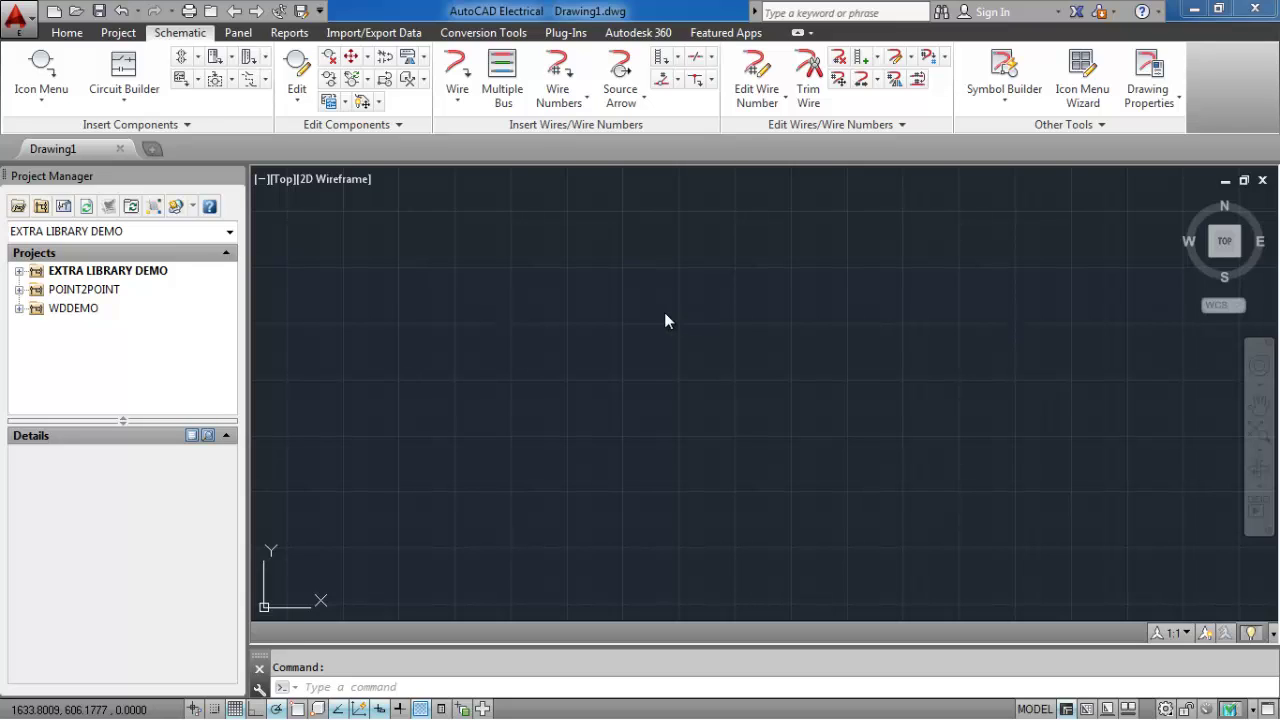
# - Start a new project located in the D:\...\AUTOCAD PROJECTS folder
pyautogui.click(45, 216)
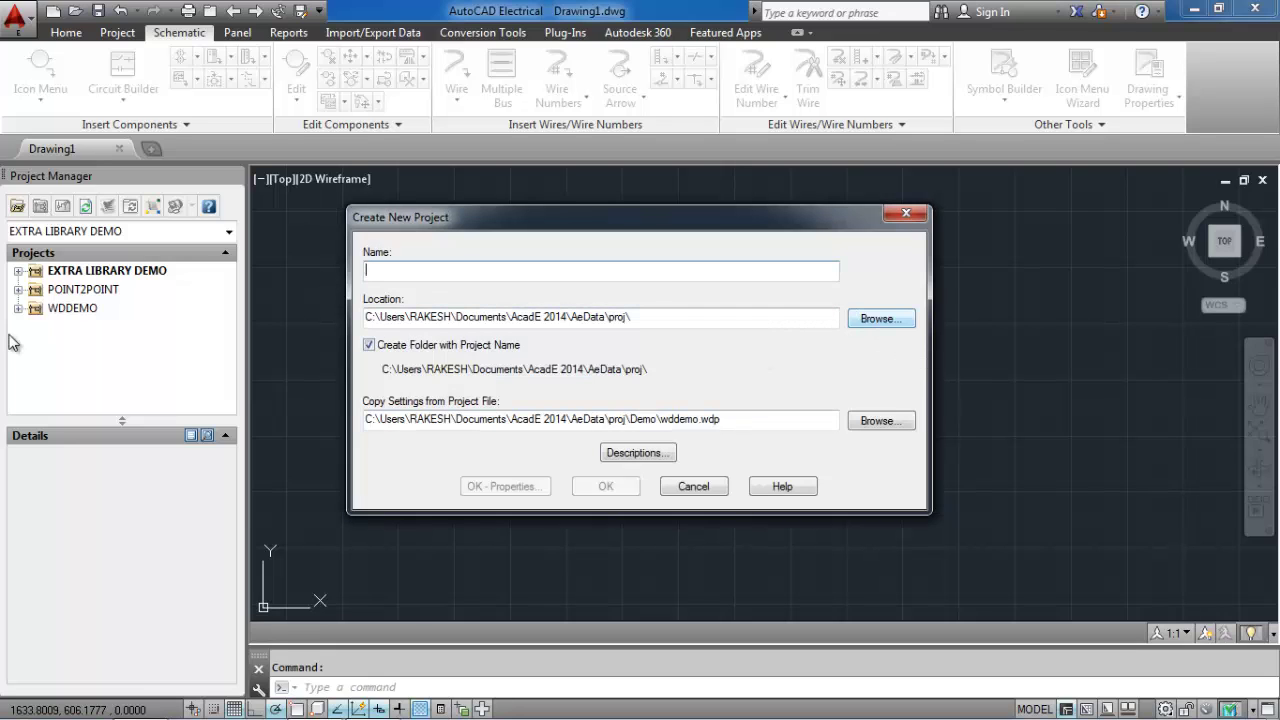
pyautogui.click(895, 322)
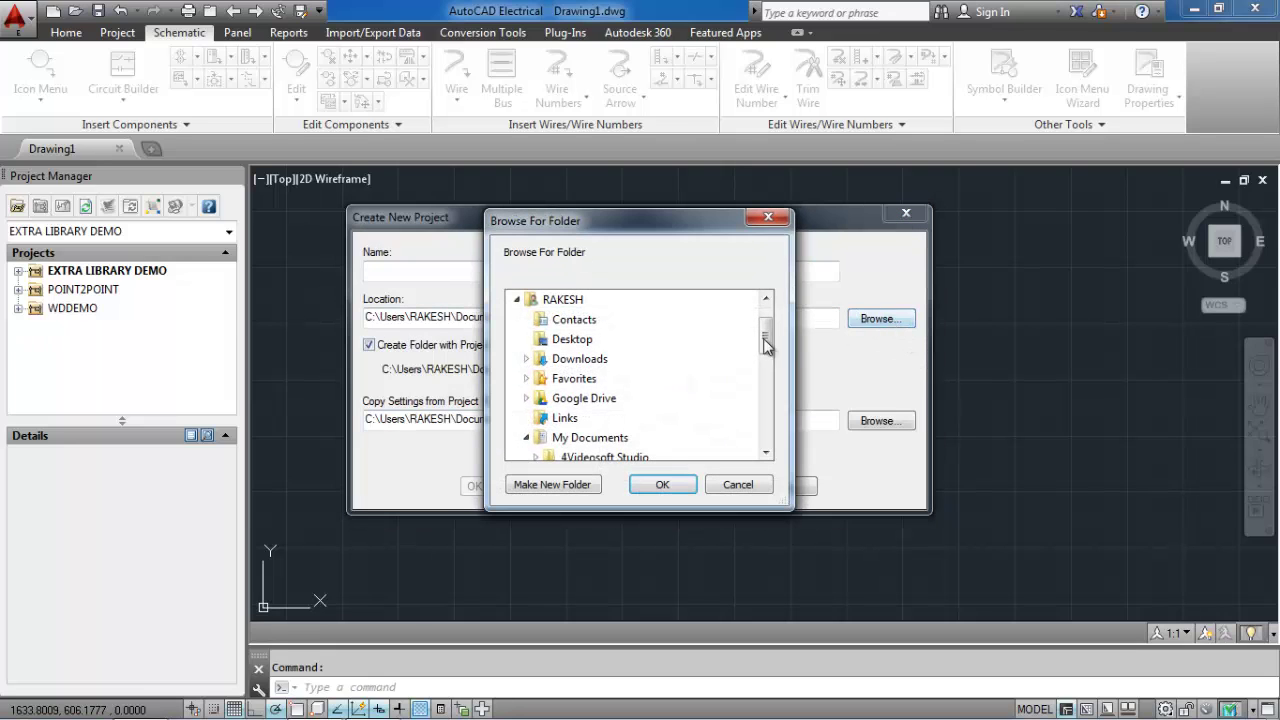
pyautogui.moveTo(762, 365); pyautogui.dragTo(760, 428)
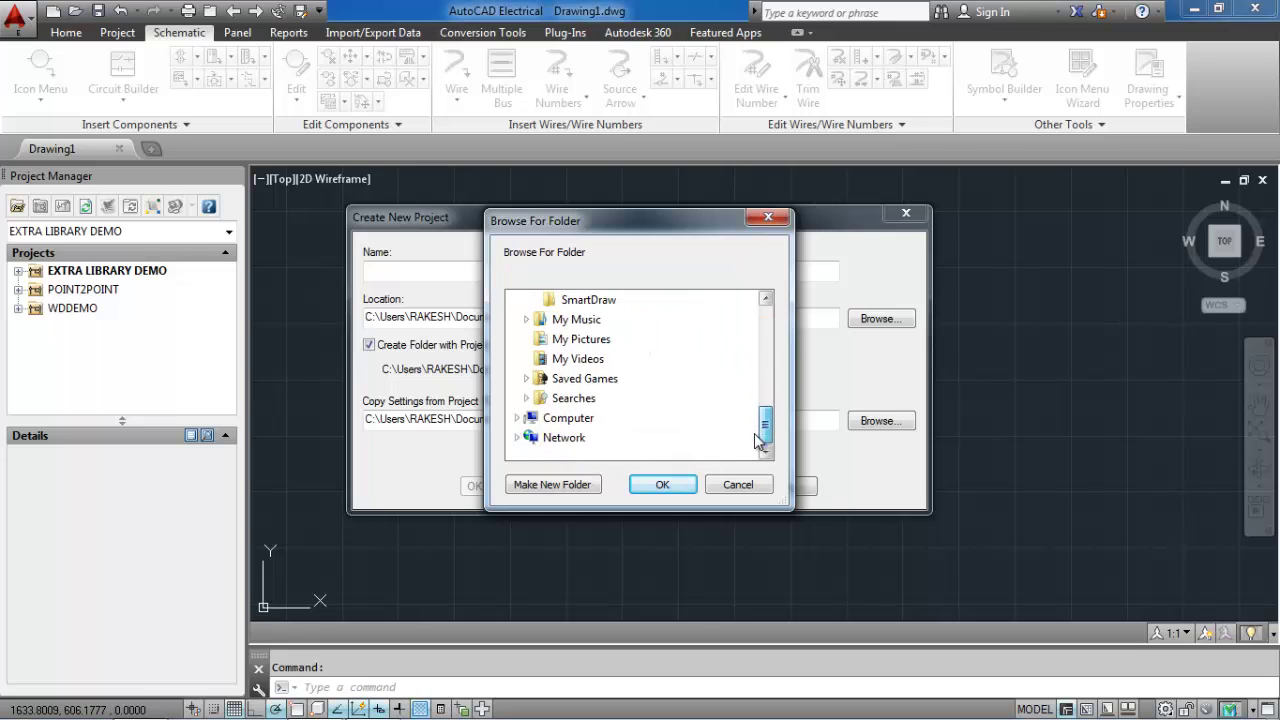
pyautogui.click(518, 419)
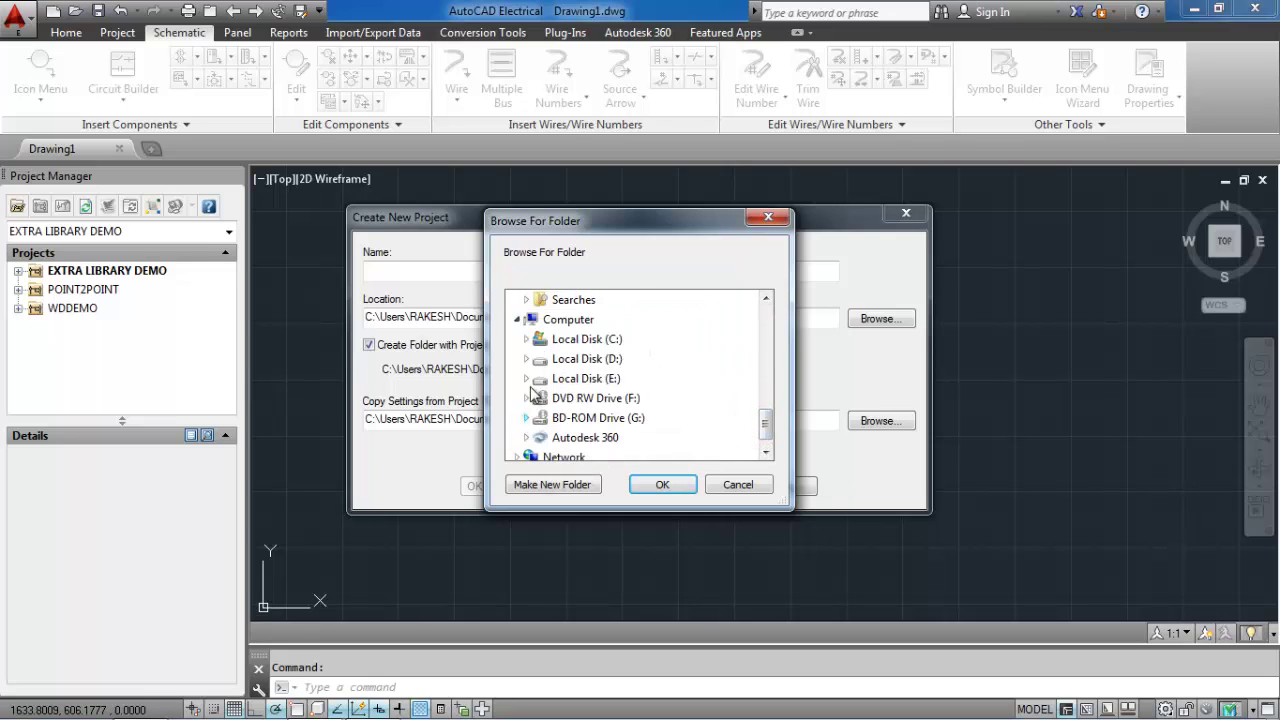
pyautogui.click(526, 360)
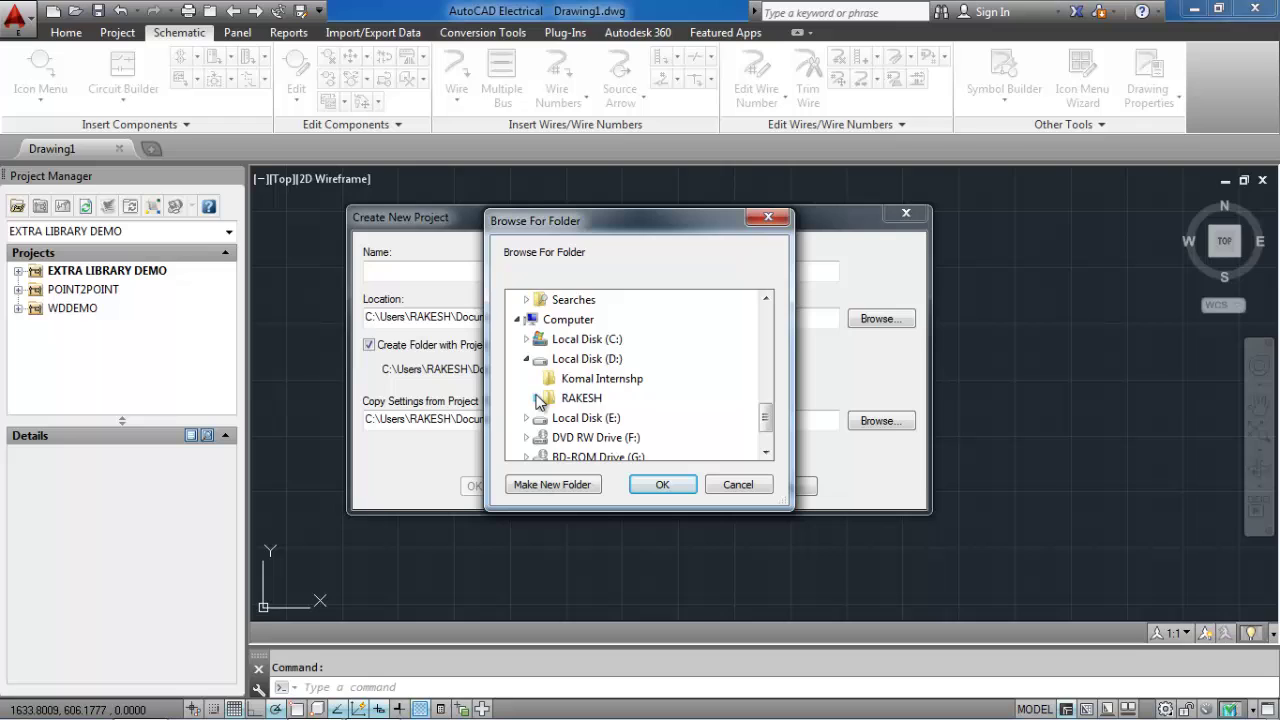
pyautogui.click(536, 398)
pyautogui.click(592, 320)
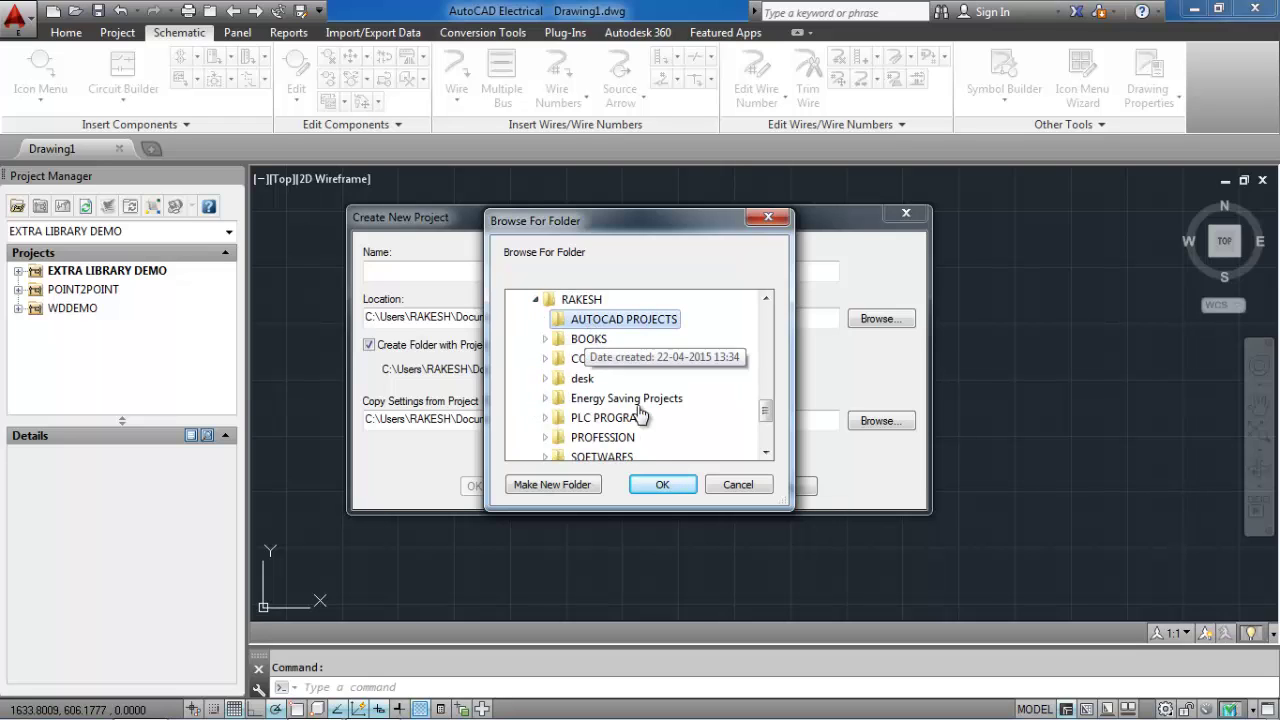
pyautogui.click(660, 485)
# - Name the project WIRING SCHEMATICS and create it
pyautogui.click(407, 272)
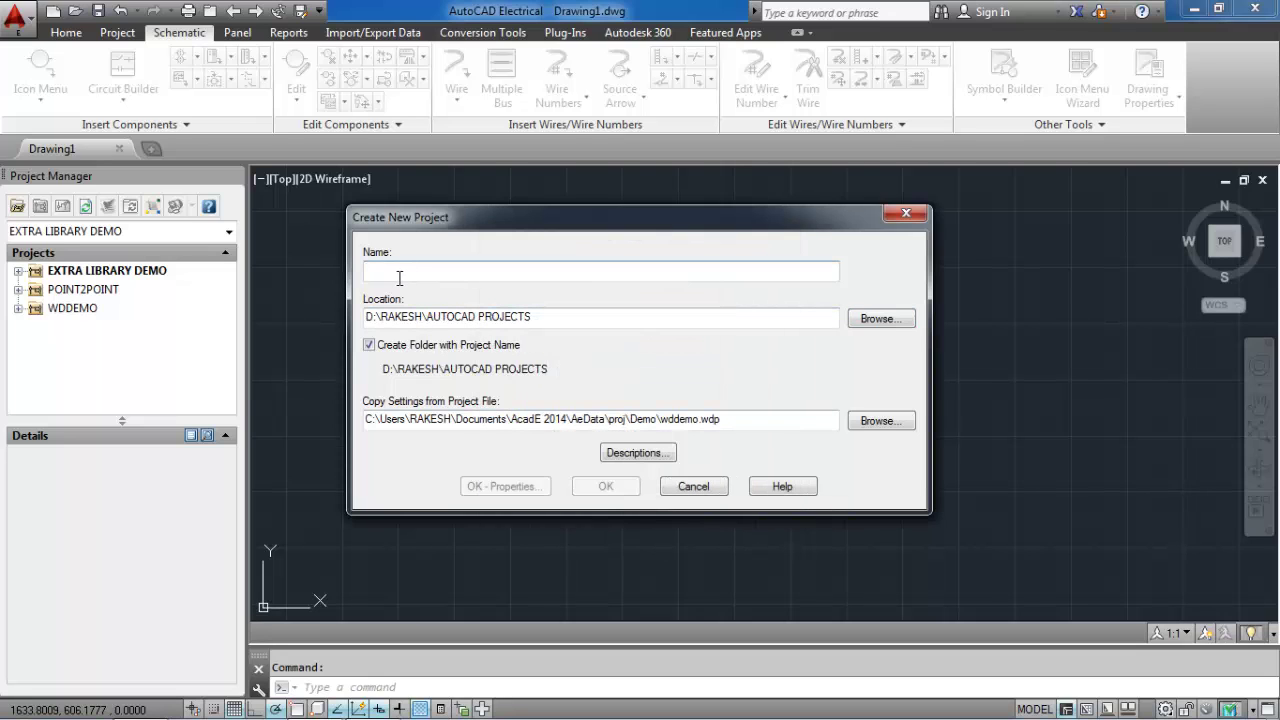
pyautogui.write('WIRING ')
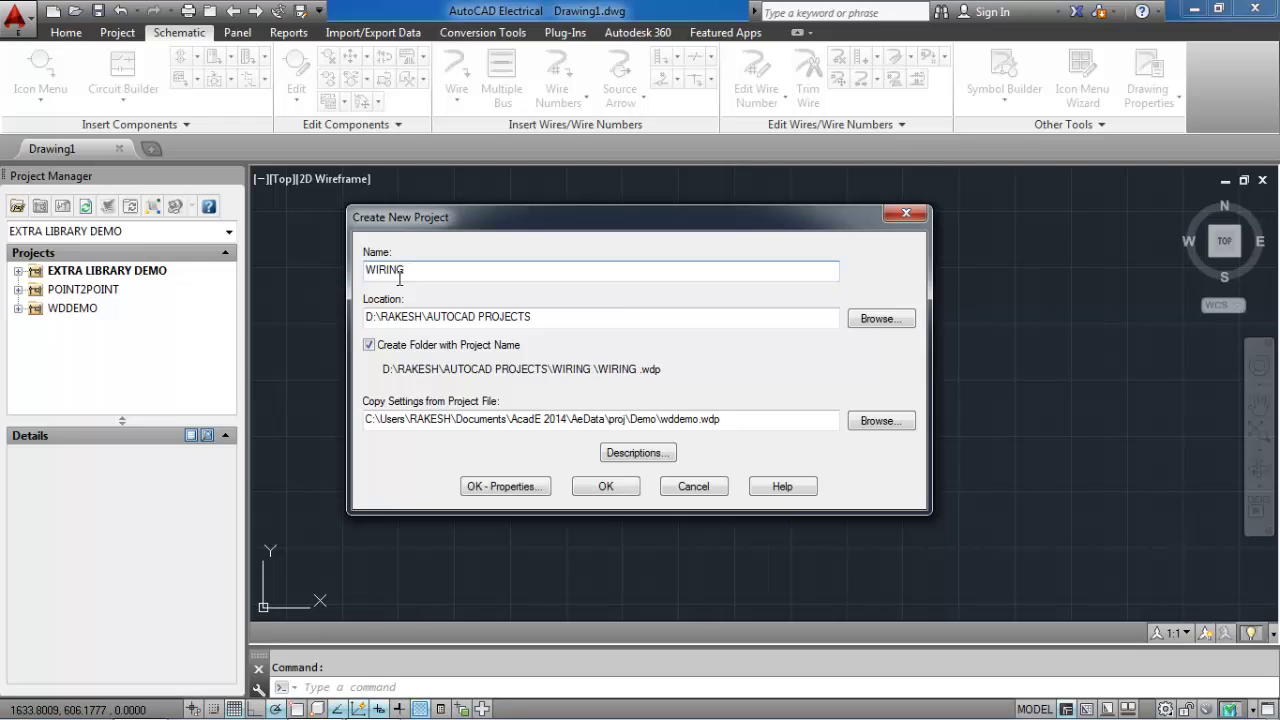
pyautogui.write('SCHEMA')
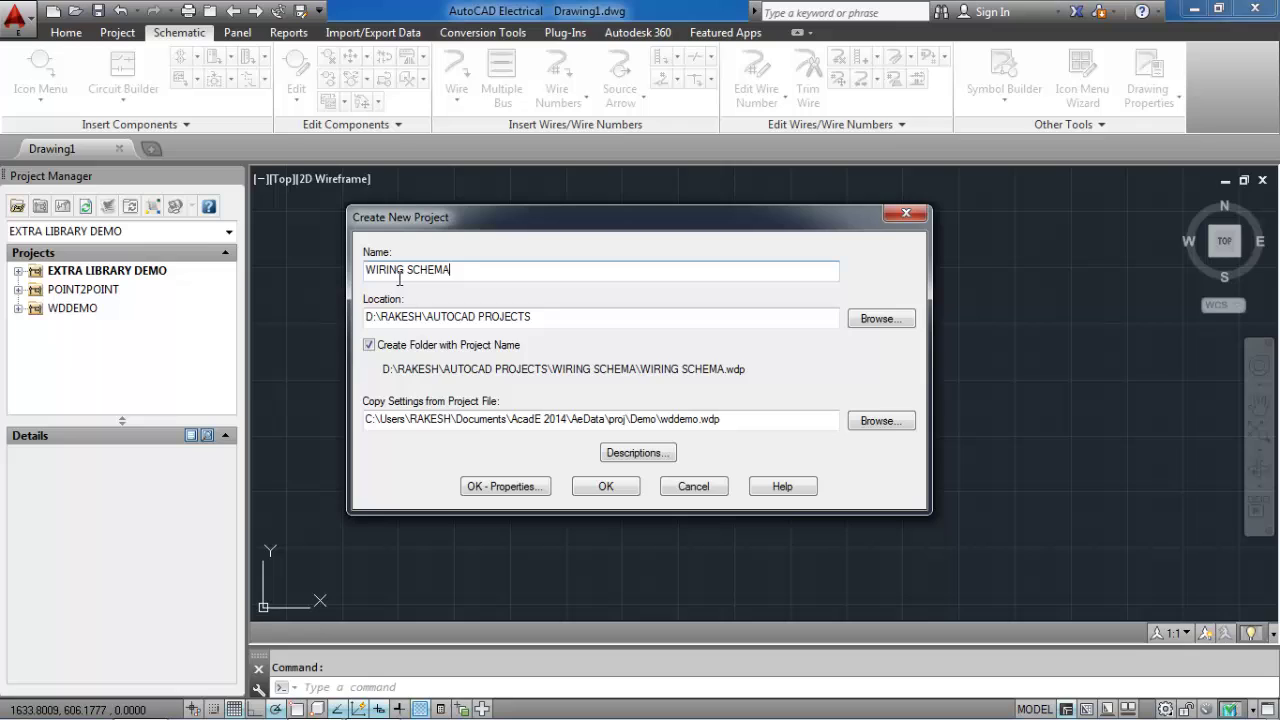
pyautogui.write('R')
pyautogui.press('BackSpace')
pyautogui.write('T')
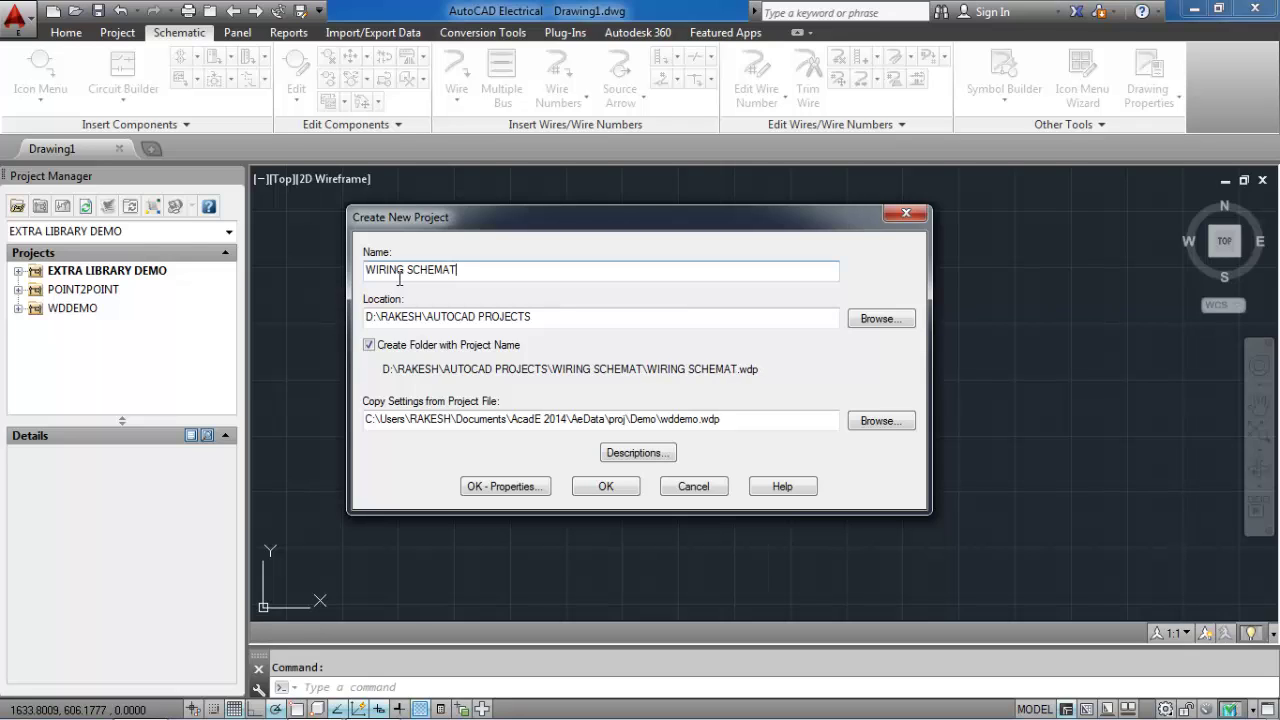
pyautogui.write('ICS')
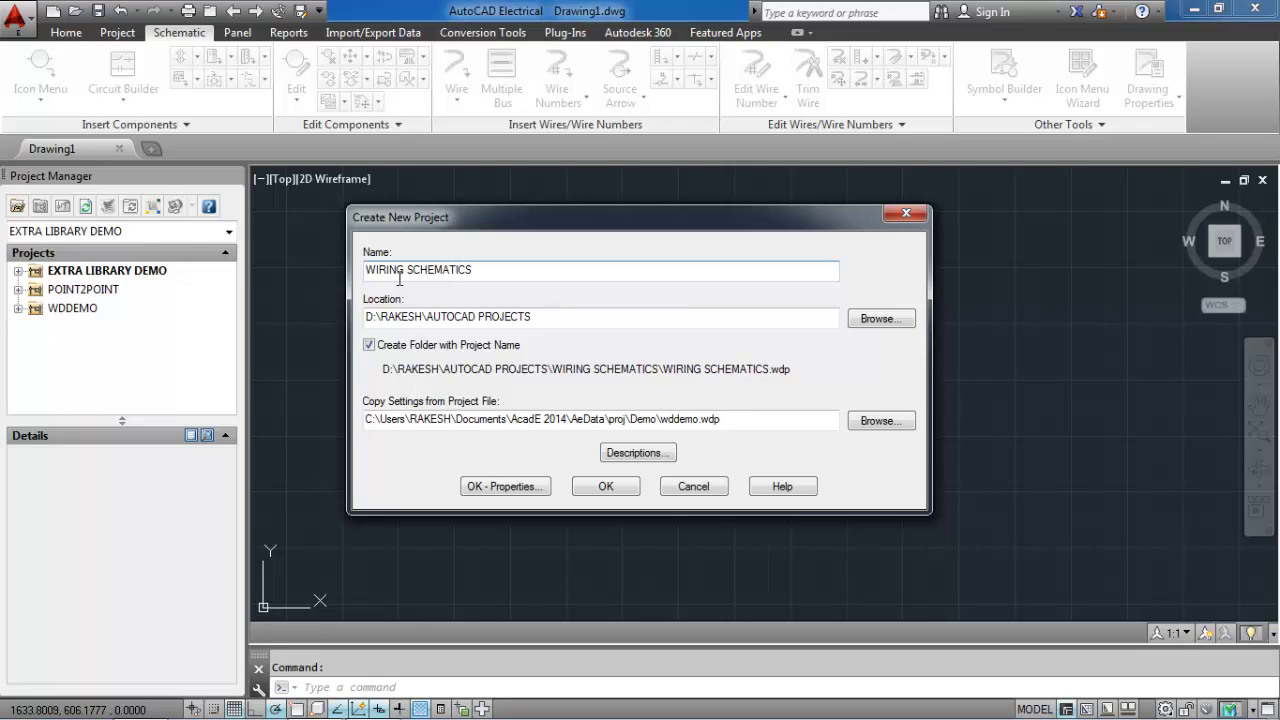
pyautogui.press('Return')
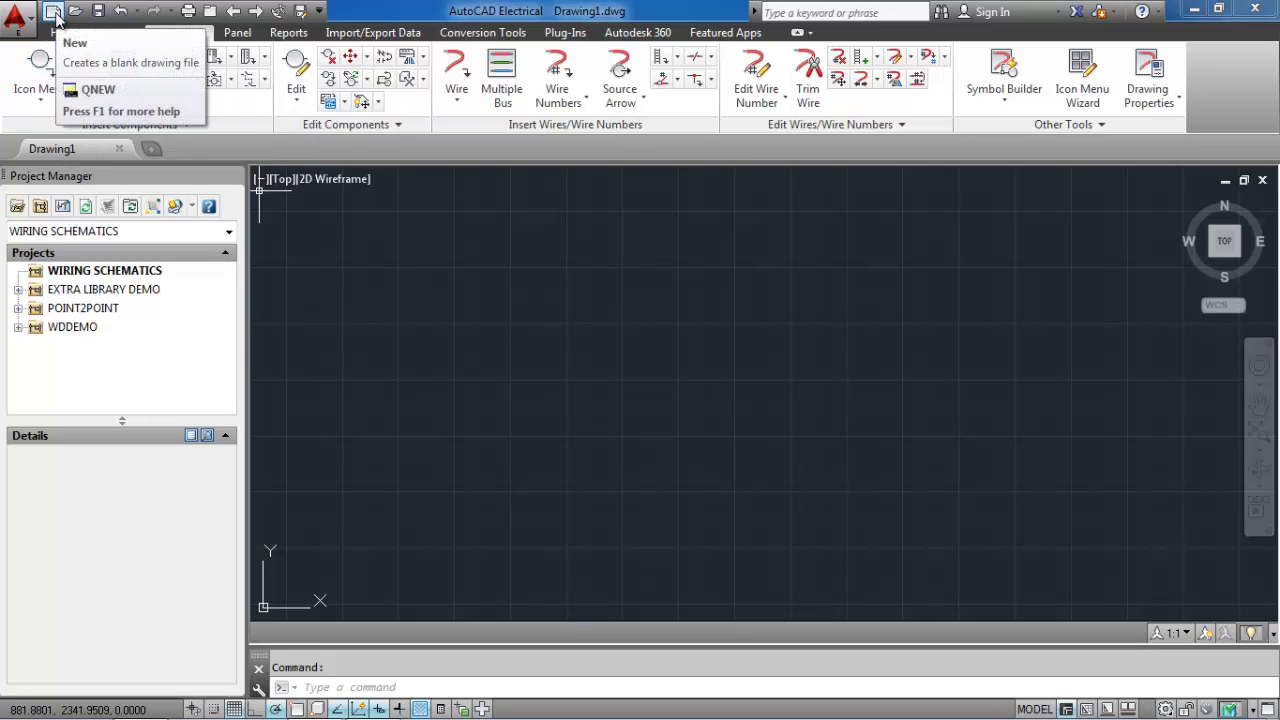
# - Create a new drawing from the ACAD_ELECTRICAL template
pyautogui.click(53, 11)
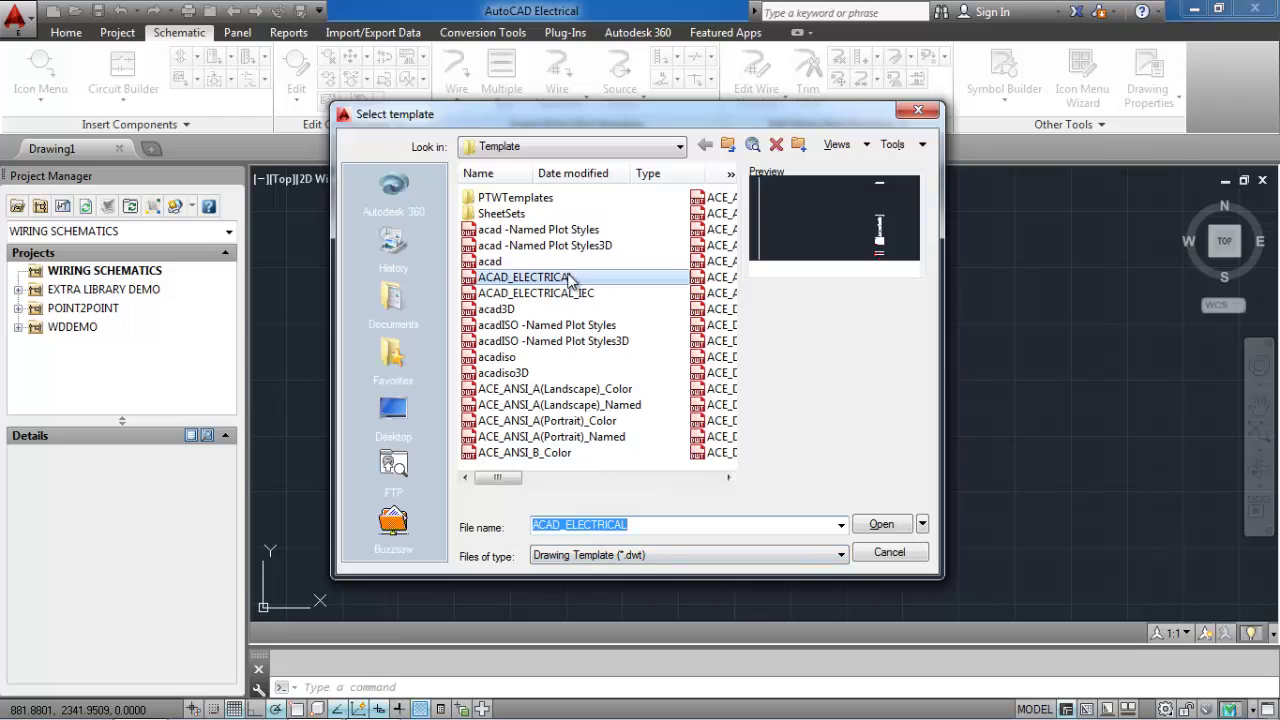
pyautogui.click(572, 280)
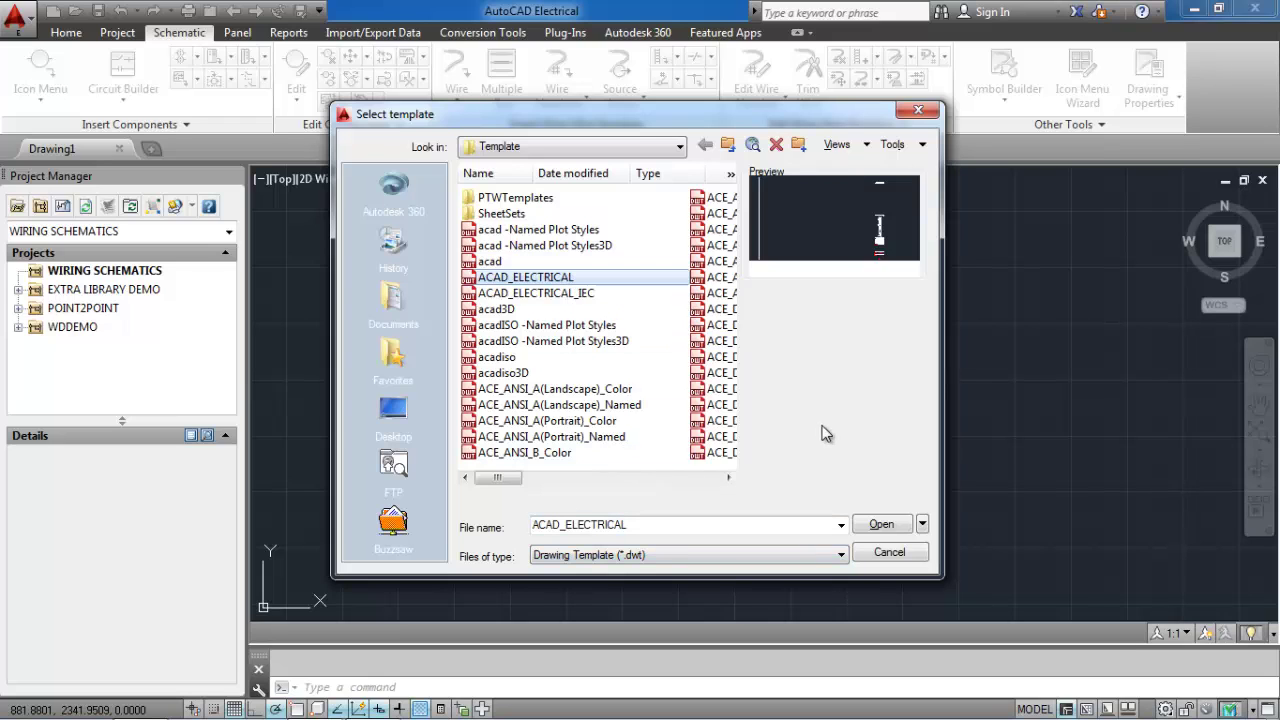
pyautogui.click(881, 524)
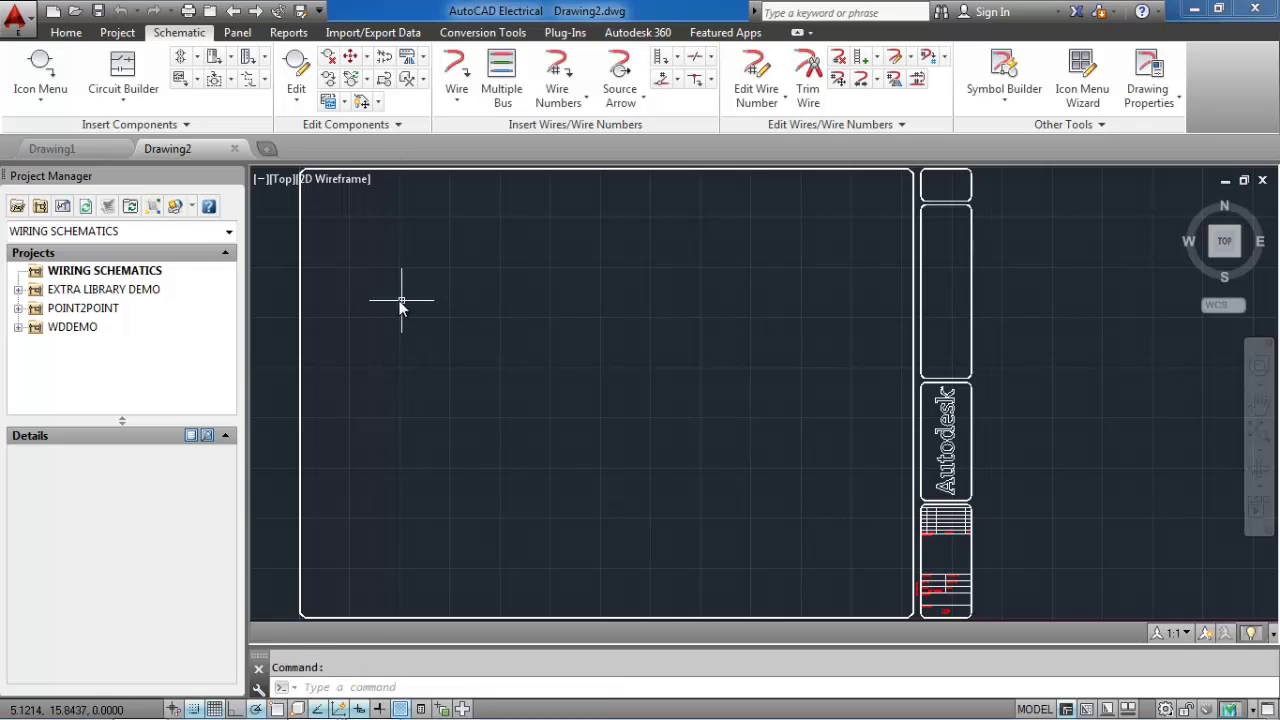
# - Save the drawing as WIRING USING LADDER TOOL.dwg in the D:\...\AUTOCAD PROJECTS\WIRING SCHEMATICS folder
pyautogui.click(298, 12)
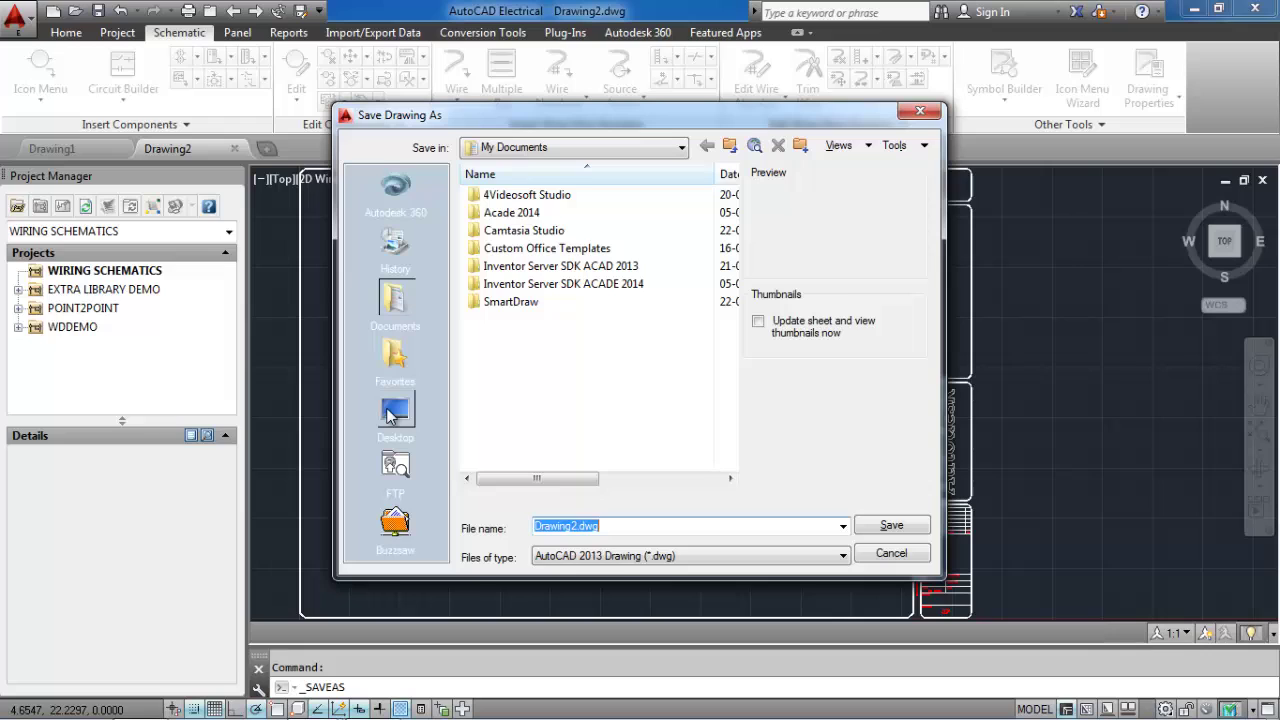
pyautogui.click(668, 148)
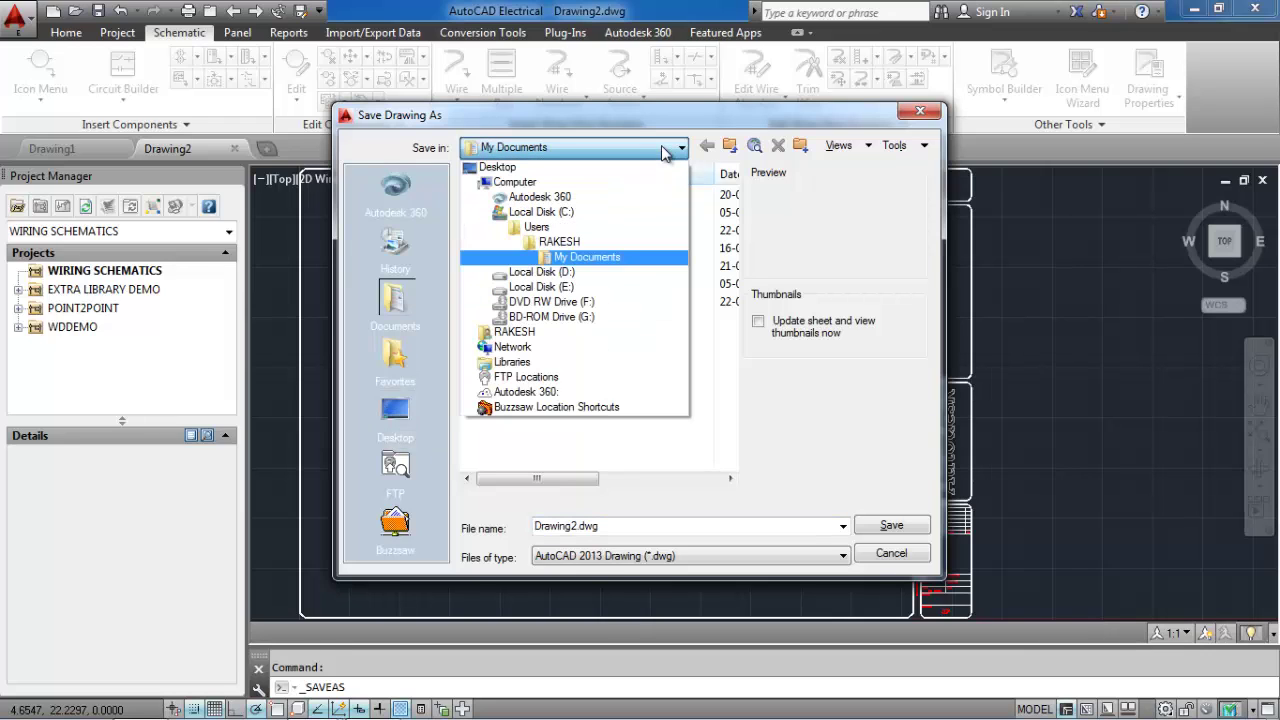
pyautogui.click(556, 289)
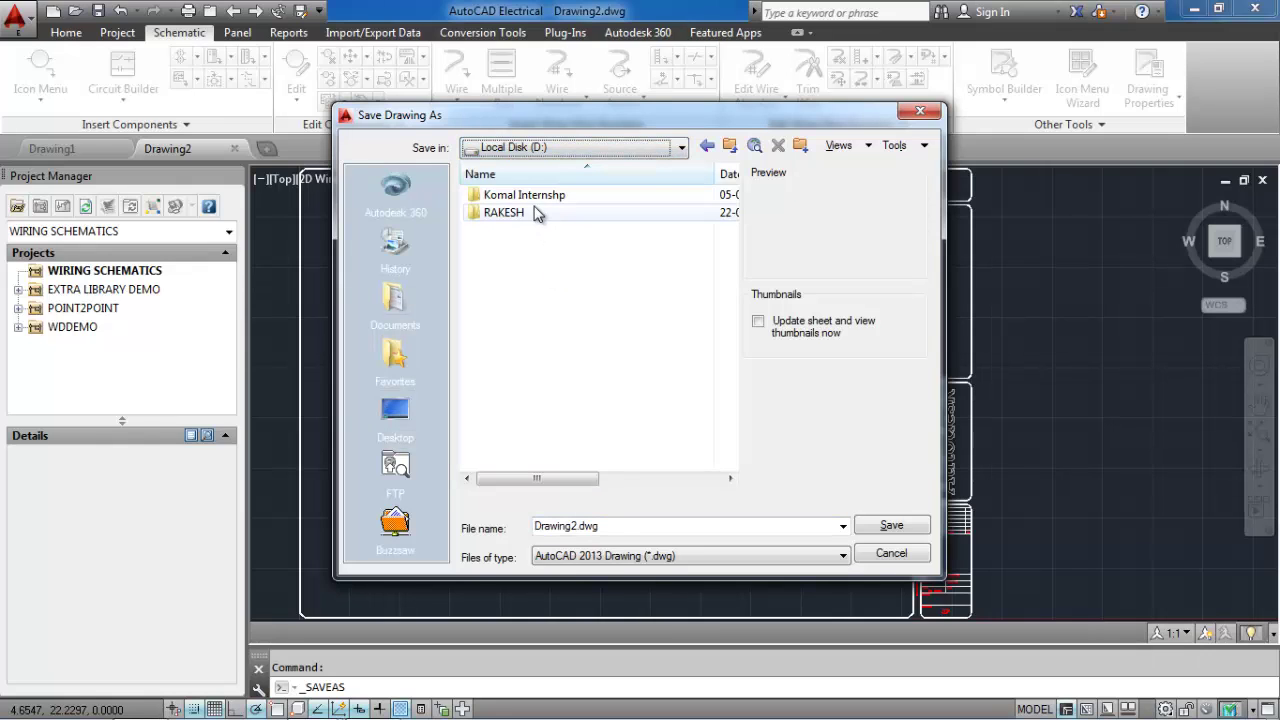
pyautogui.doubleClick(533, 213)
pyautogui.doubleClick(531, 196)
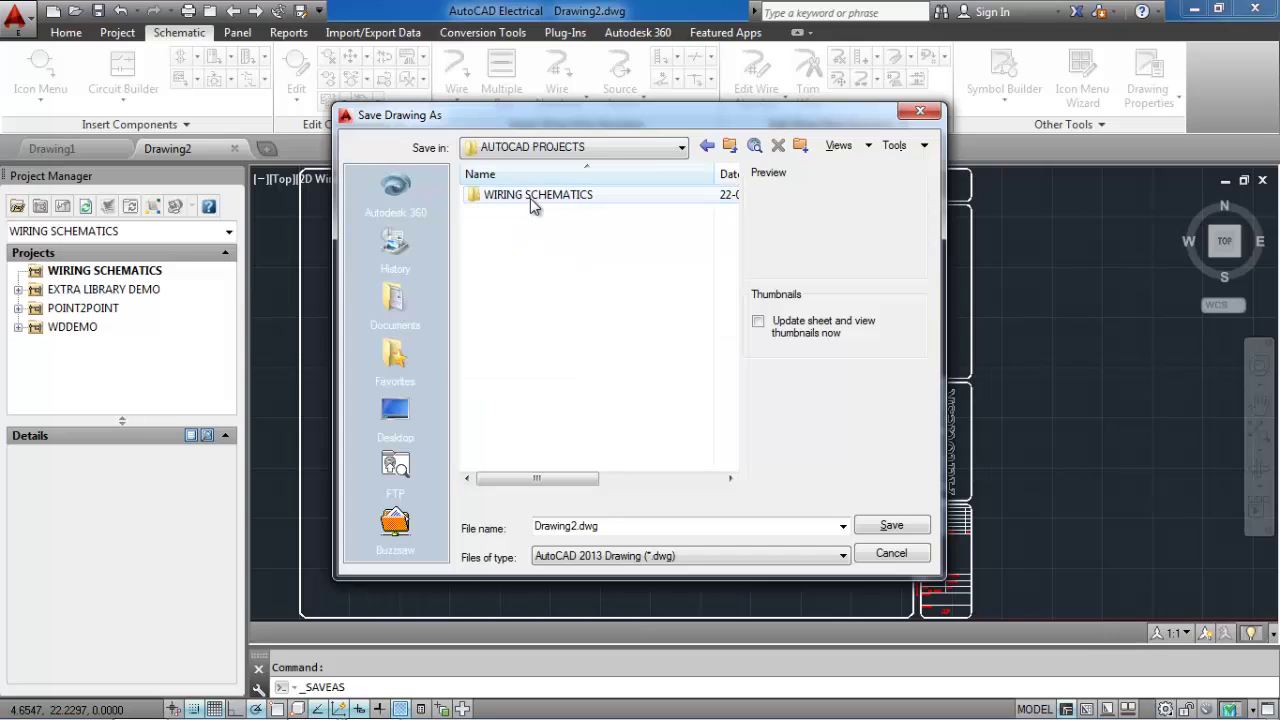
pyautogui.doubleClick(530, 198)
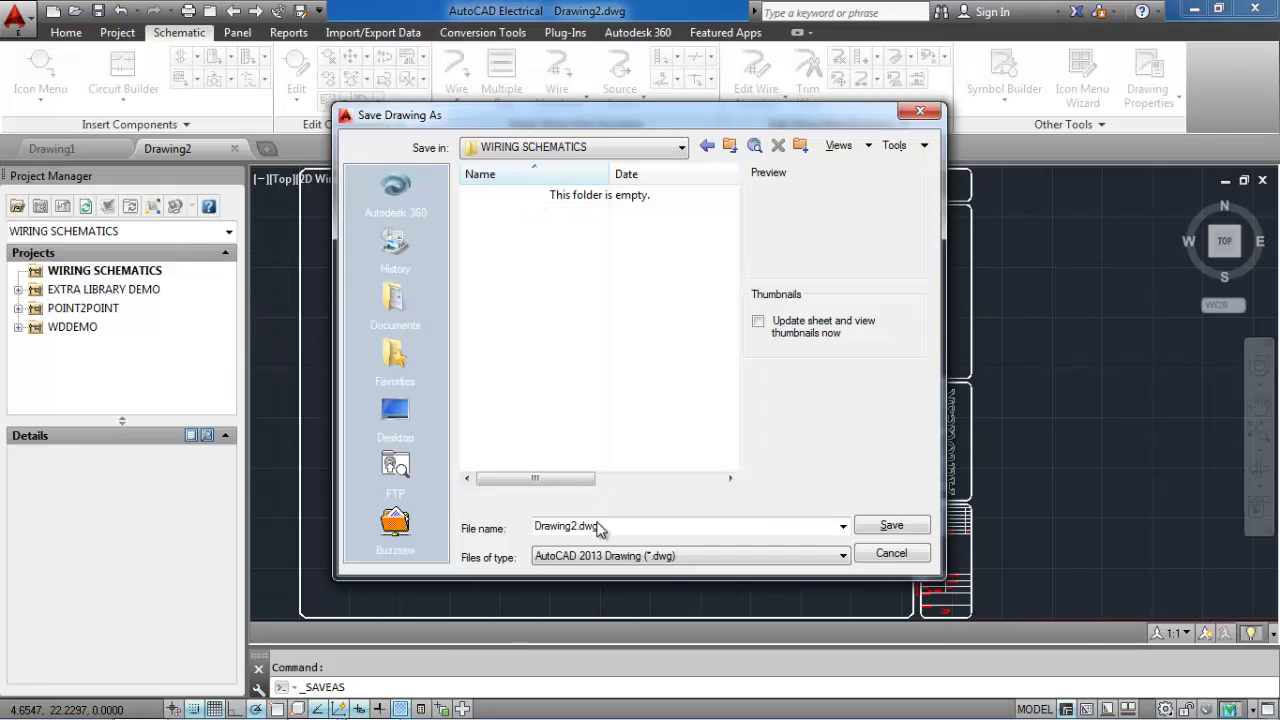
pyautogui.write('WIRING USING')
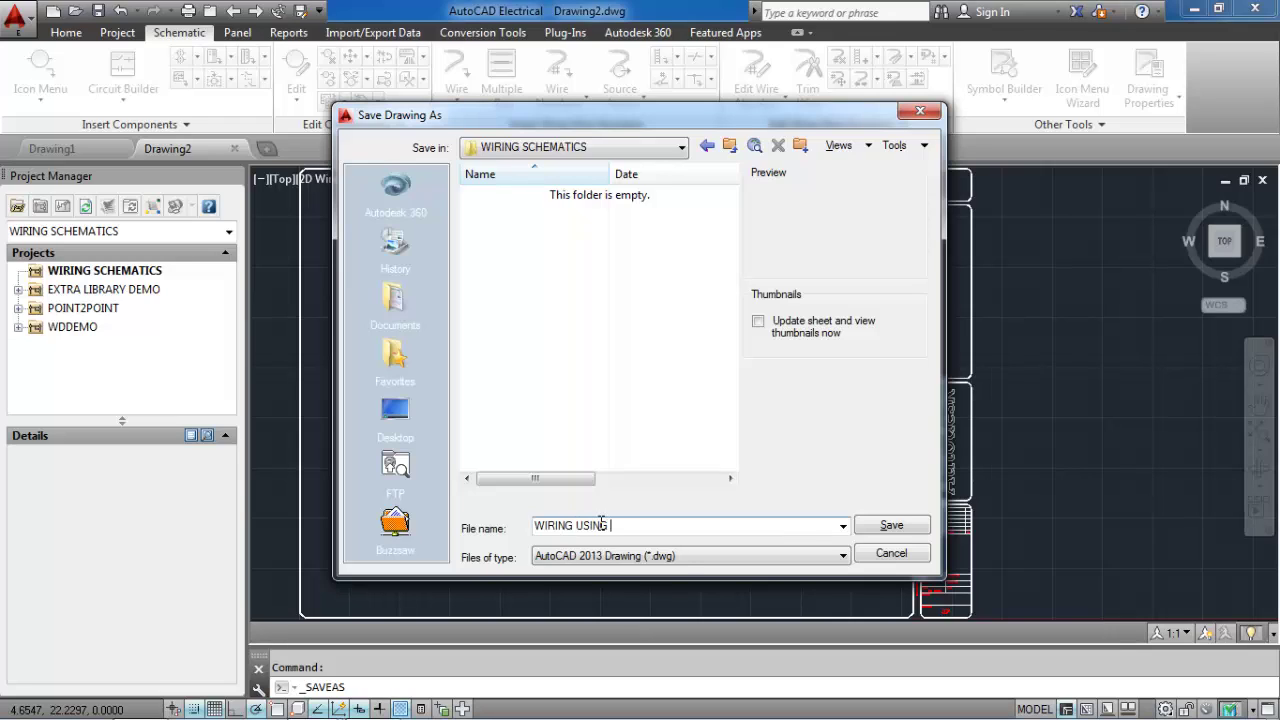
pyautogui.write(' LADDER TOOL')
pyautogui.click(893, 527)
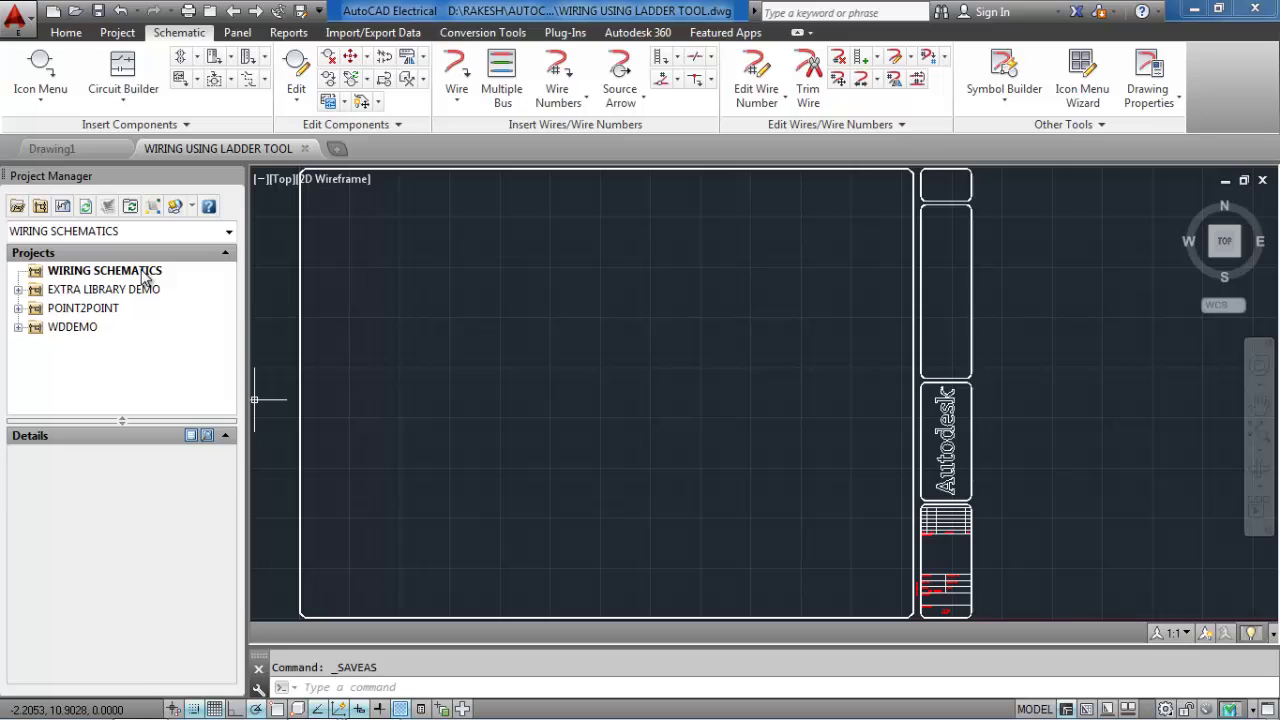
# - Add the active drawing to WIRING SCHEMATICS with project defaults and select it in the list
pyautogui.rightClick(145, 276)
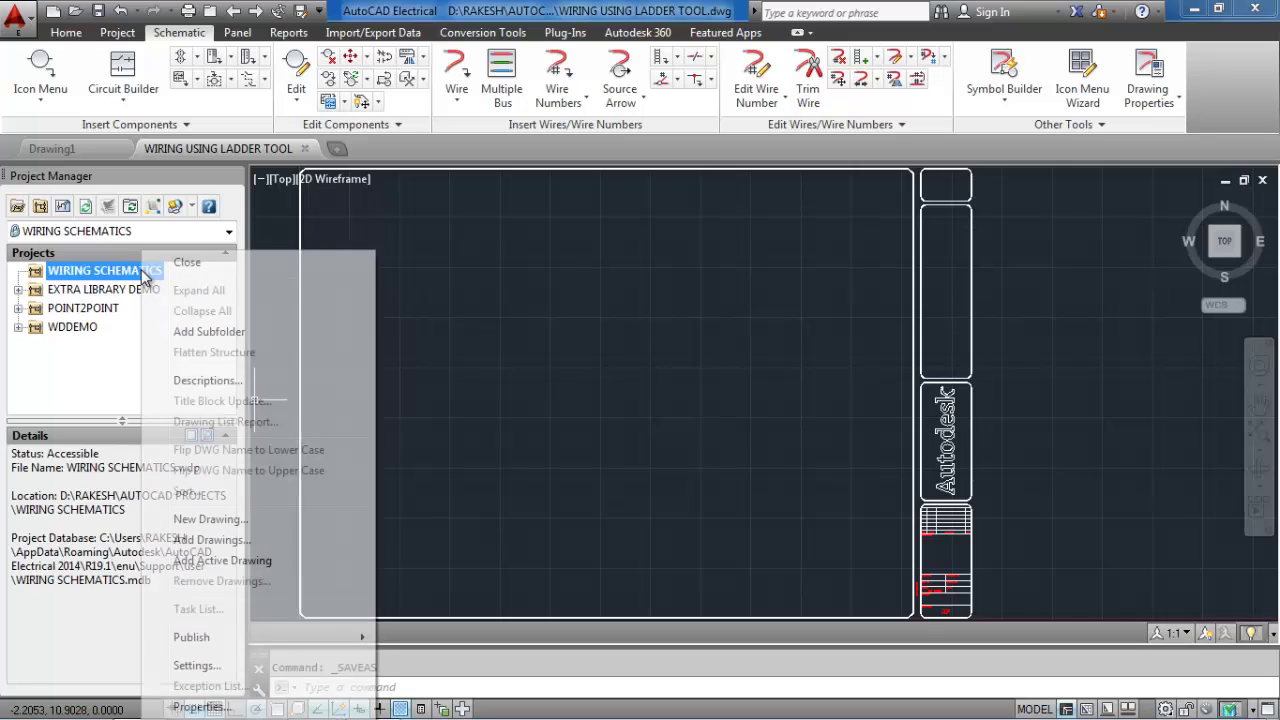
pyautogui.click(172, 560)
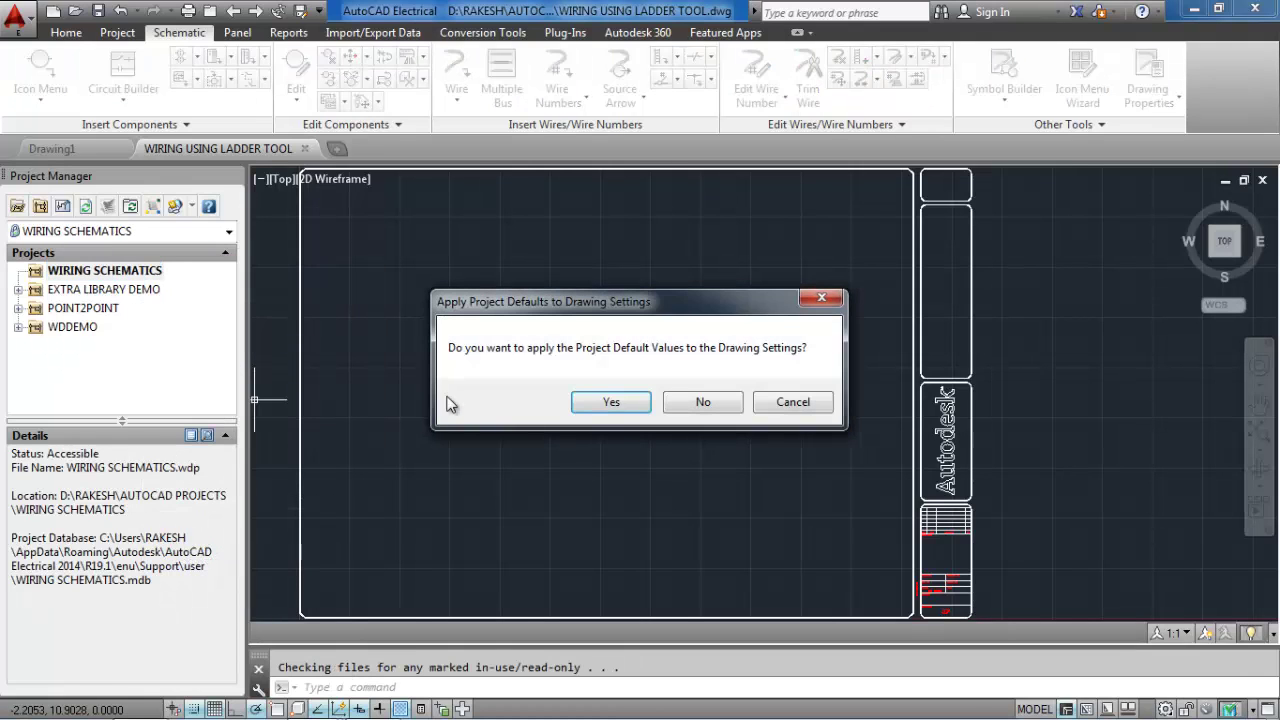
pyautogui.click(593, 404)
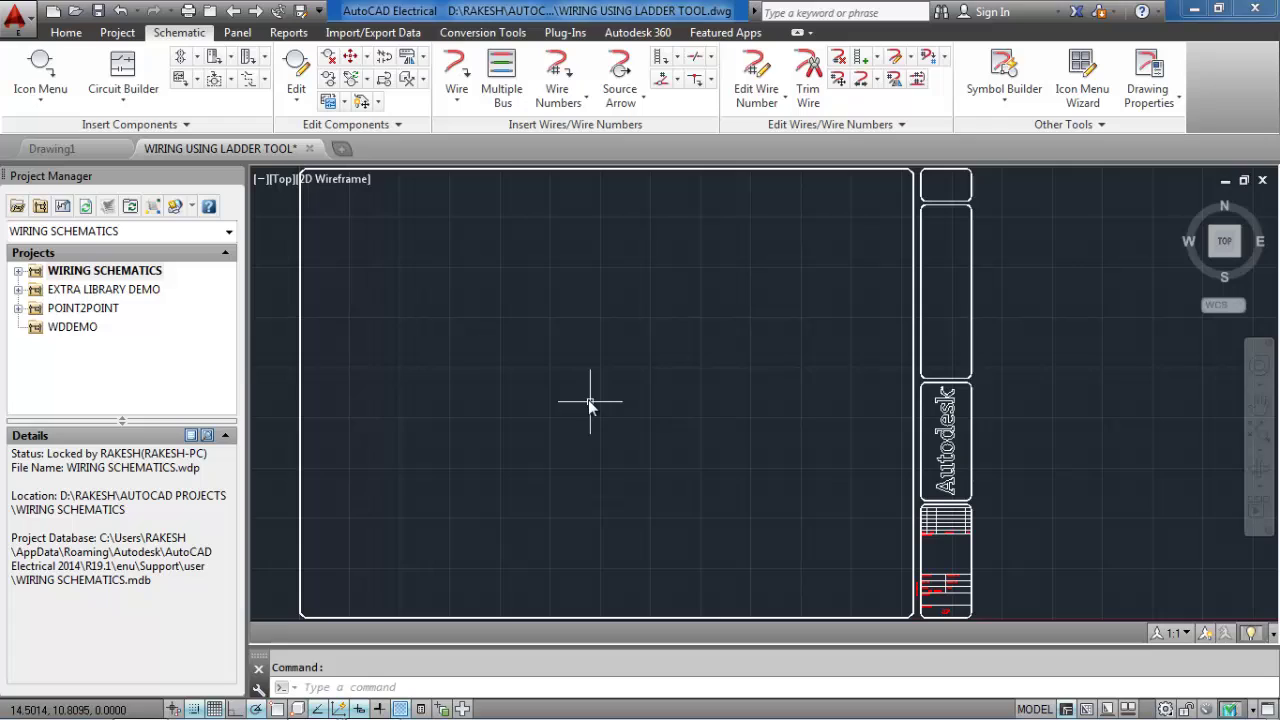
pyautogui.click(17, 271)
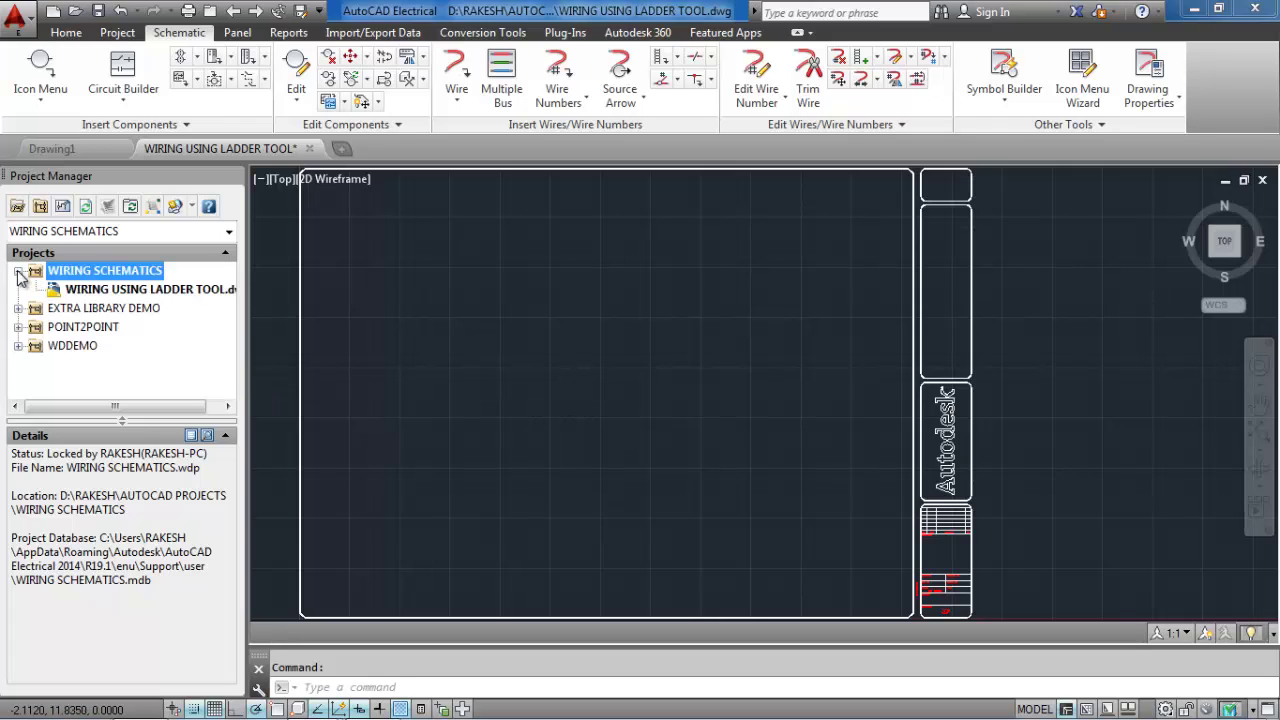
pyautogui.click(118, 292)
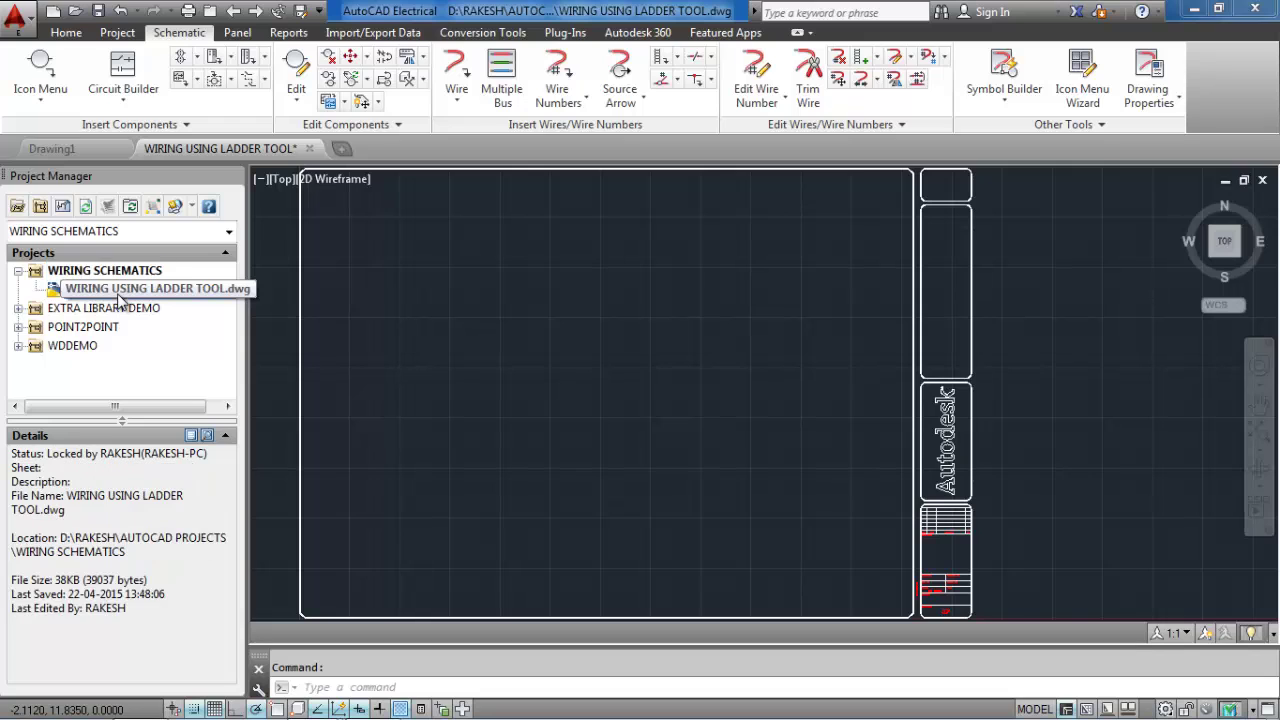
# - Set sheet 001 in the ladder drawing's Drawing Properties and widen the Project Manager
pyautogui.rightClick(195, 291)
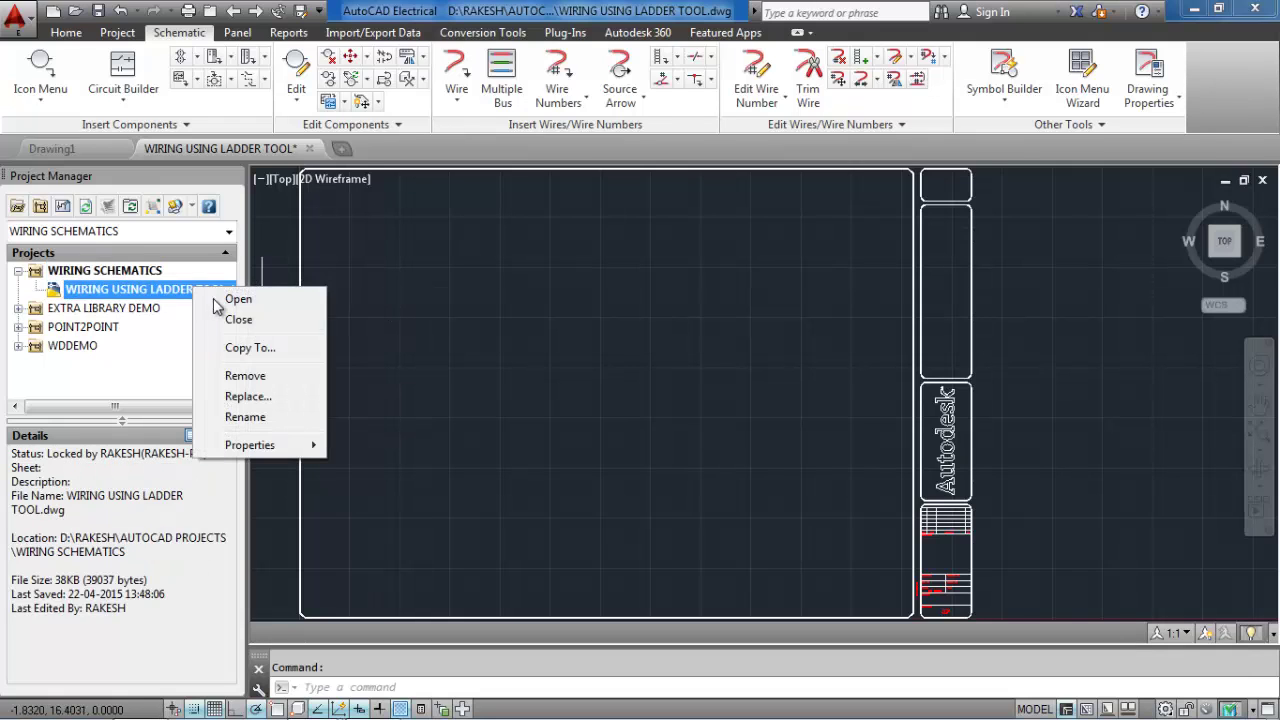
pyautogui.moveTo(267, 447)
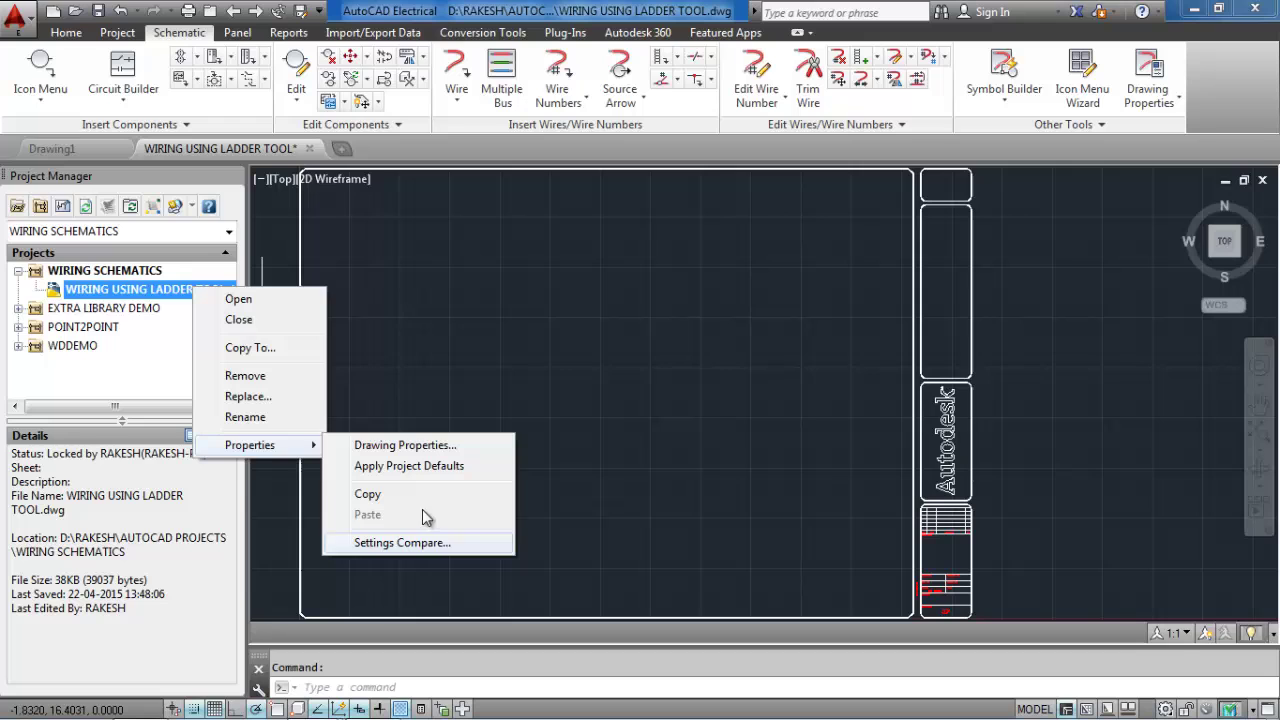
pyautogui.click(421, 447)
pyautogui.click(468, 508)
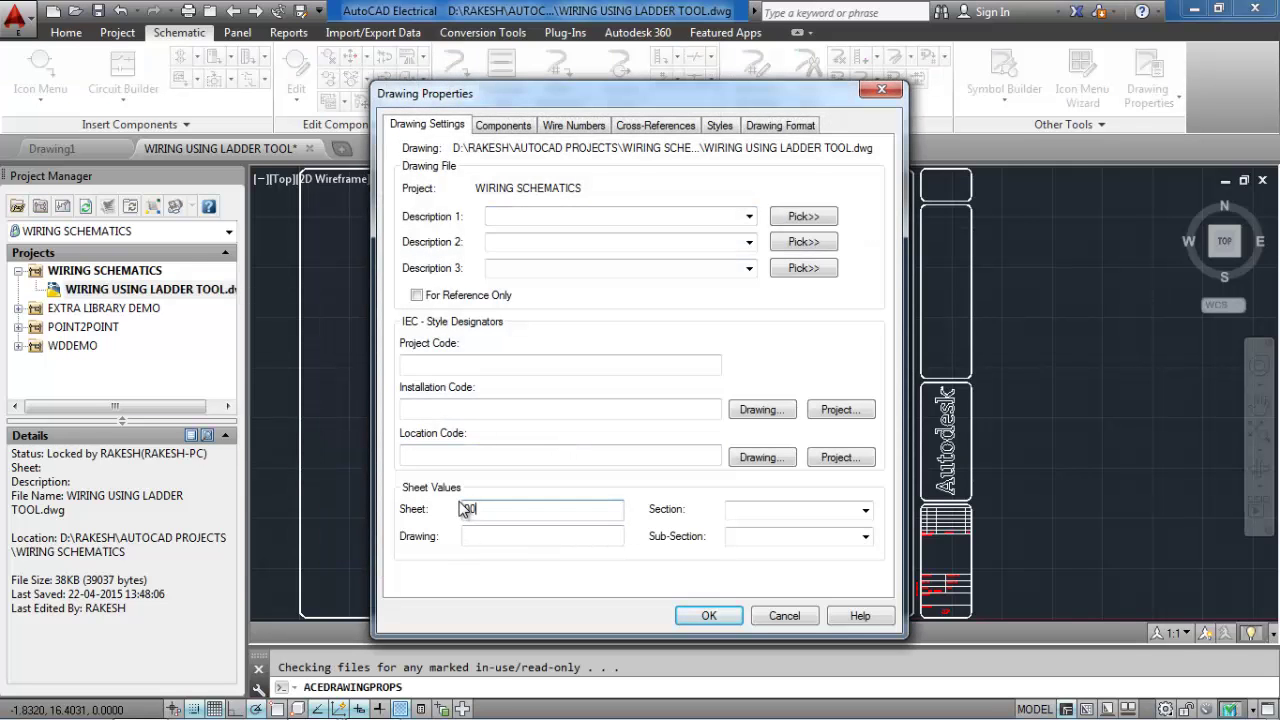
pyautogui.write('001')
pyautogui.click(709, 615)
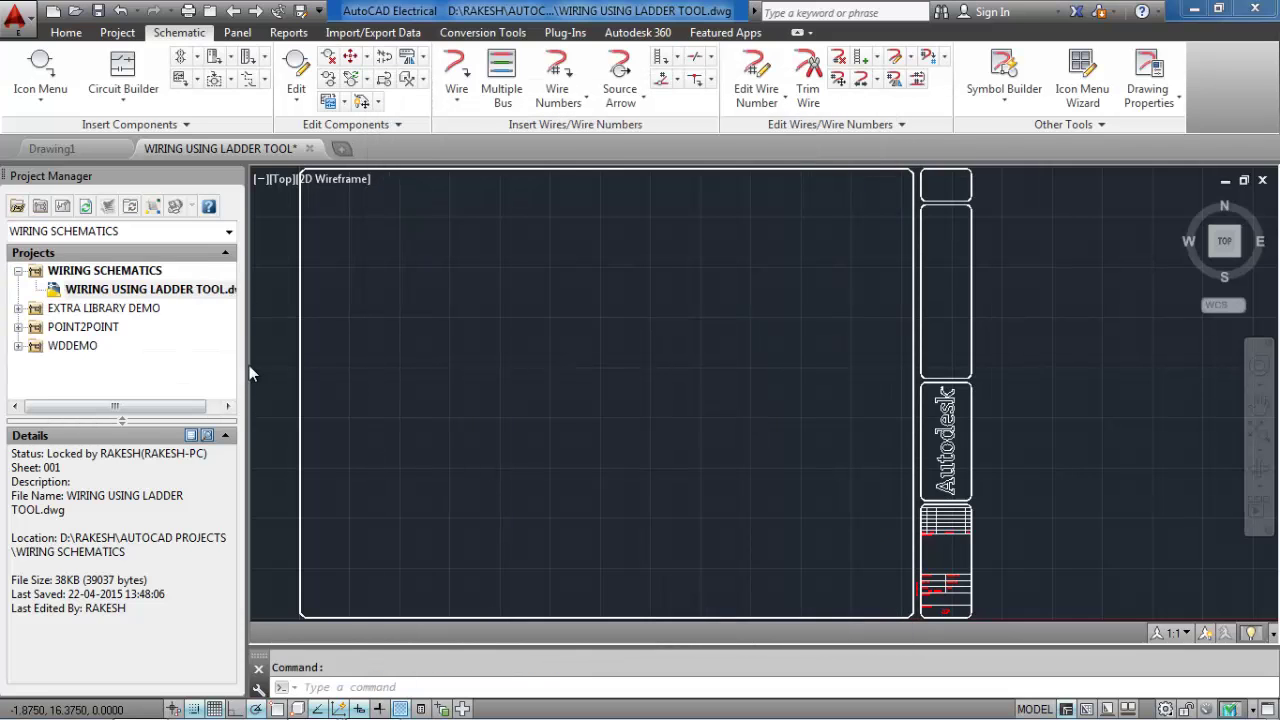
pyautogui.moveTo(246, 365); pyautogui.dragTo(278, 373)
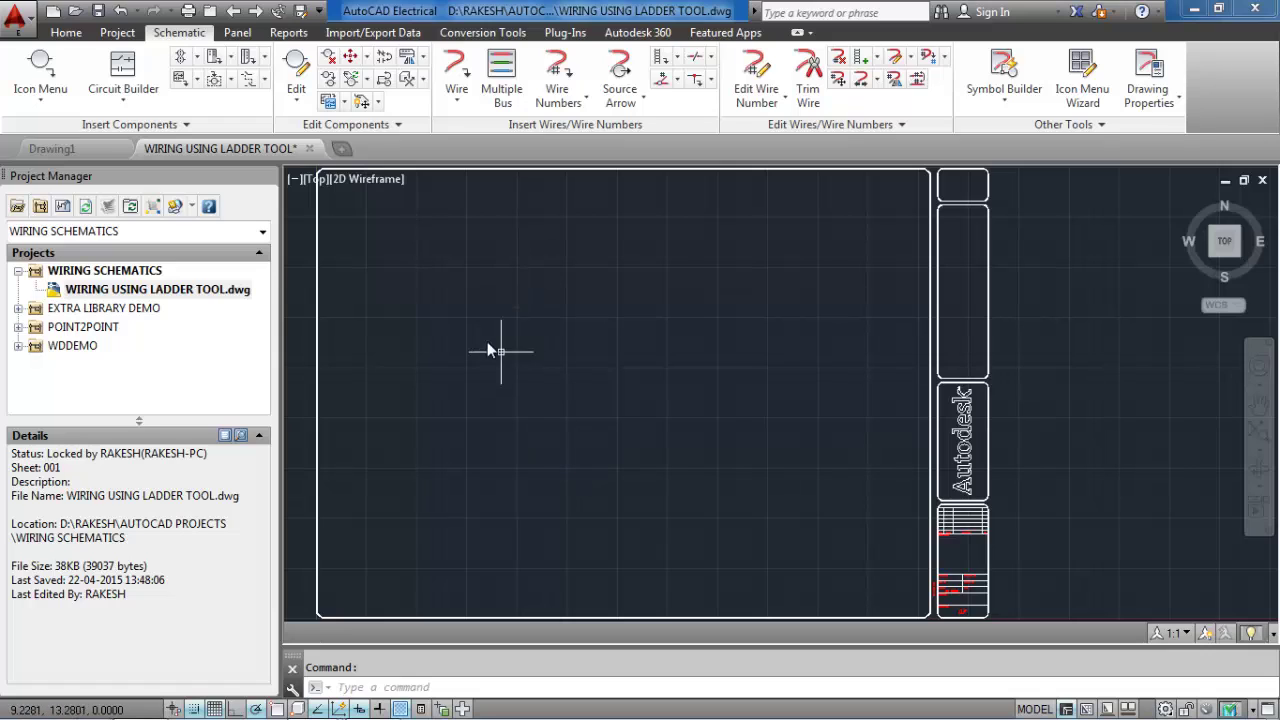
# - Make WIRES the current layer from the Home tab's layer list
pyautogui.click(80, 36)
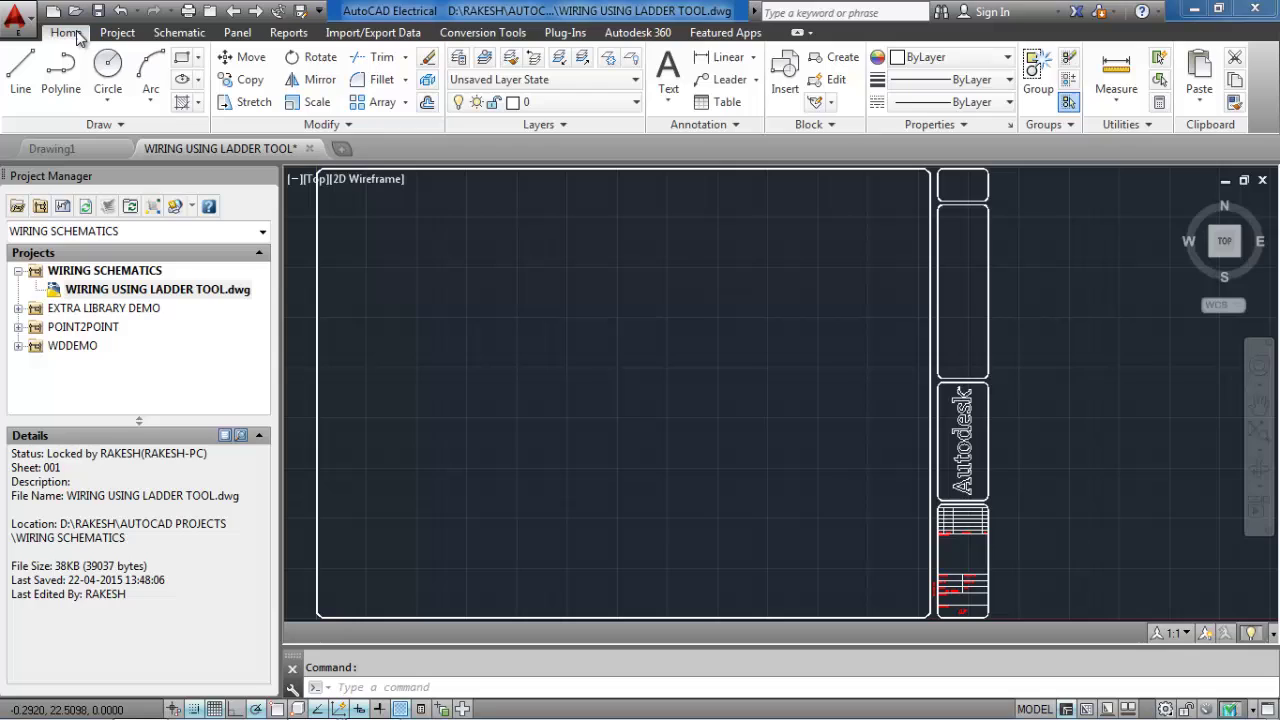
pyautogui.click(586, 112)
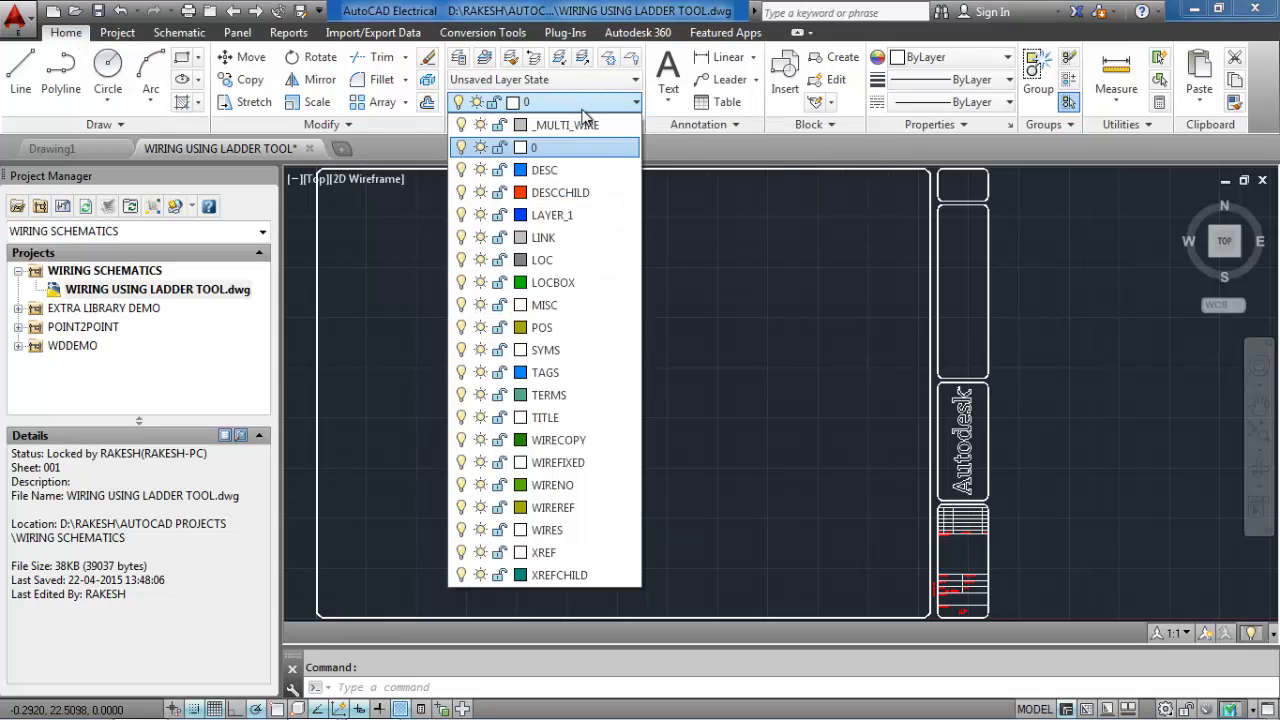
pyautogui.click(570, 530)
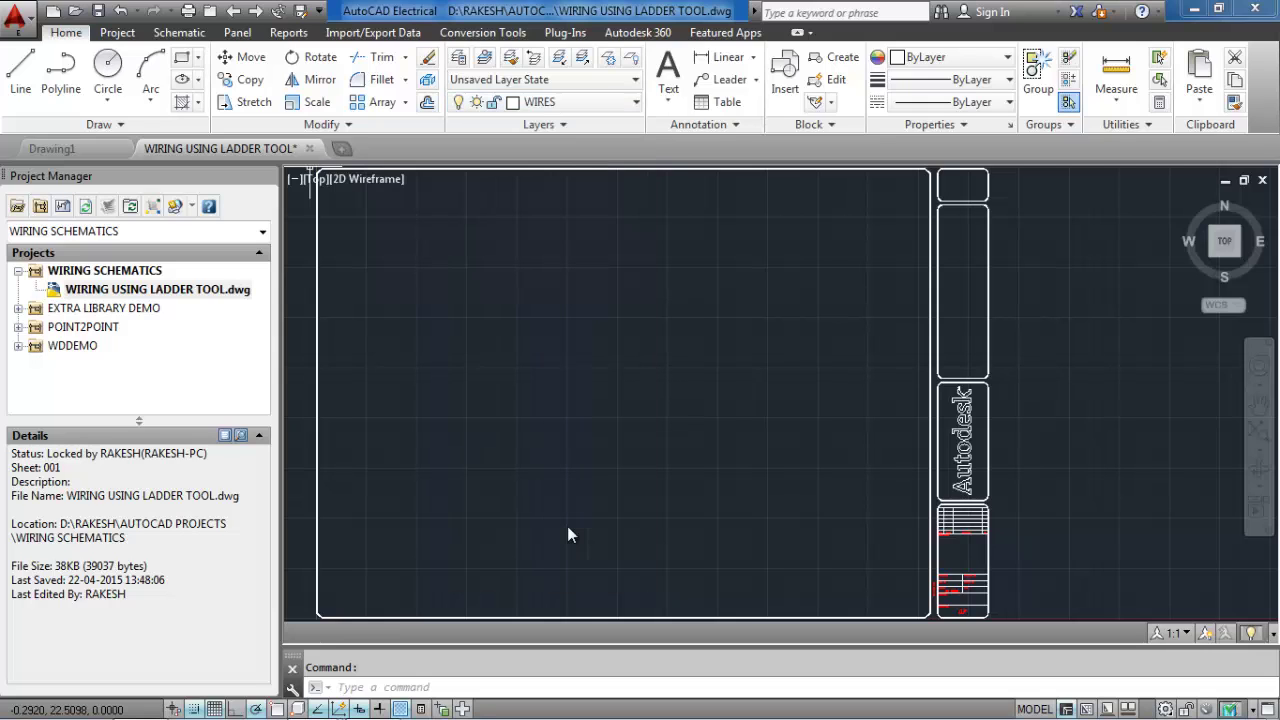
# - Change the WIRES layer colour to red (index colour 1)
pyautogui.click(510, 104)
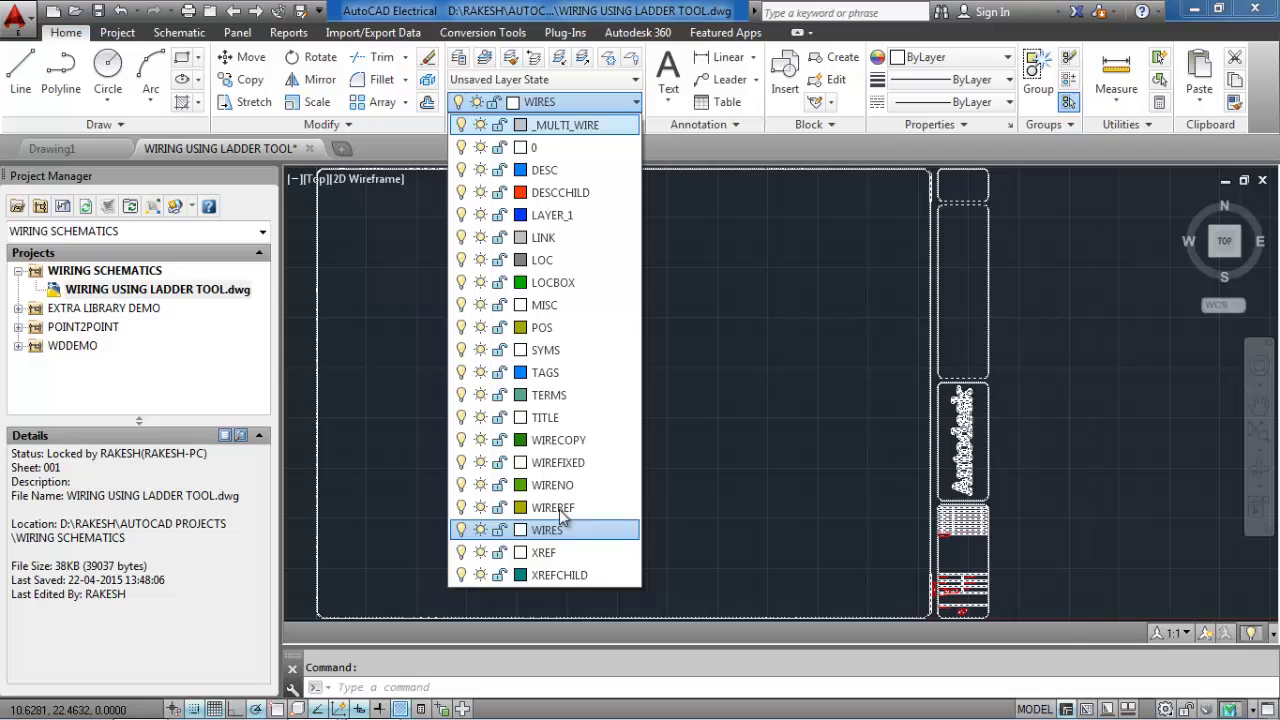
pyautogui.click(521, 530)
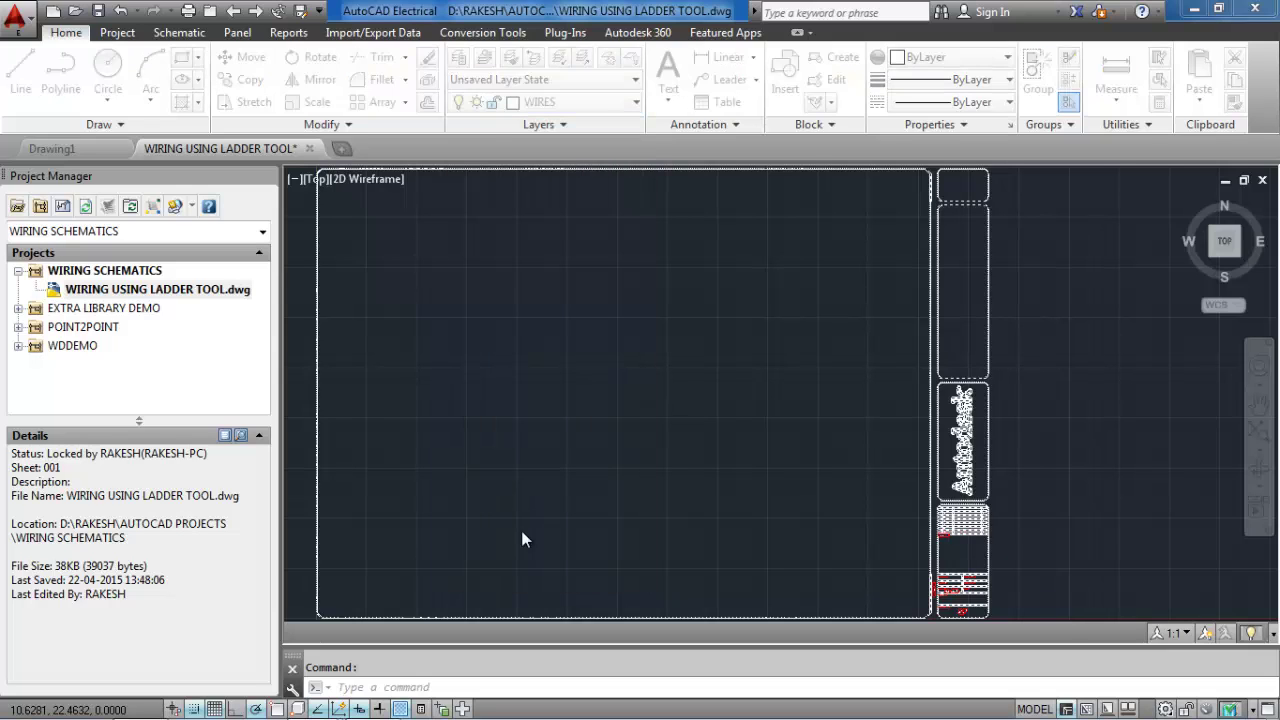
pyautogui.click(494, 390)
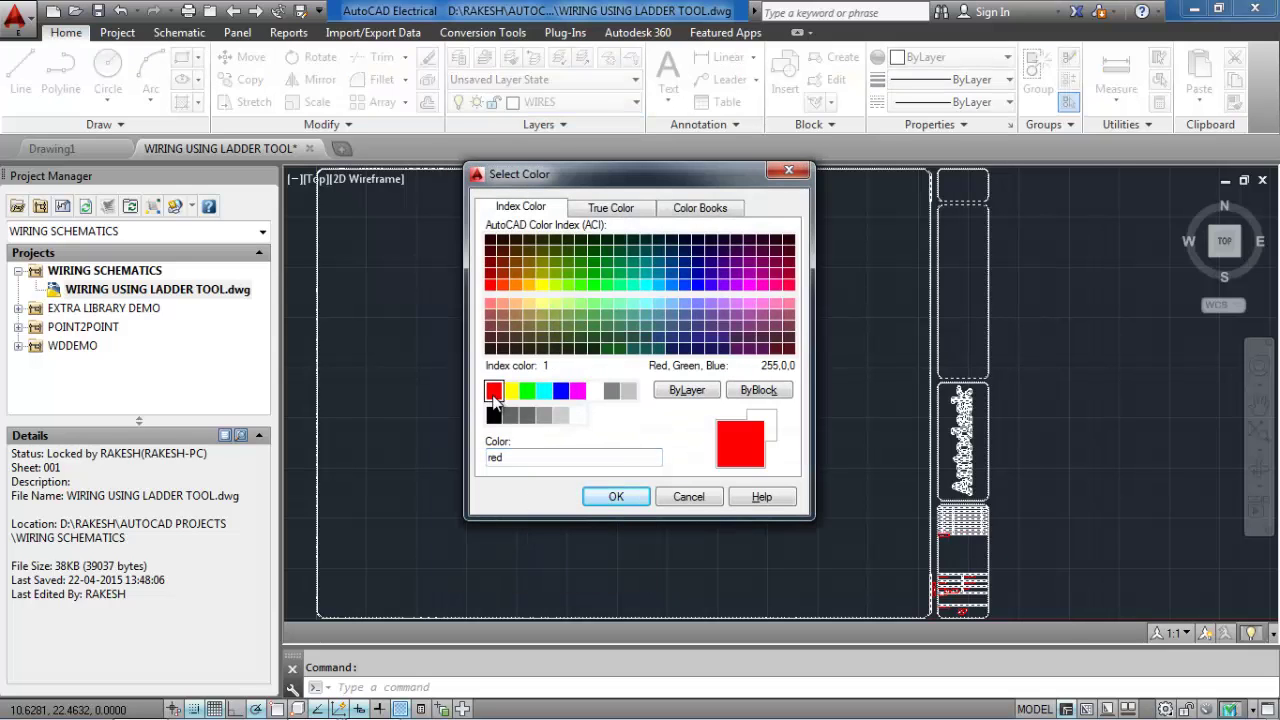
pyautogui.click(603, 496)
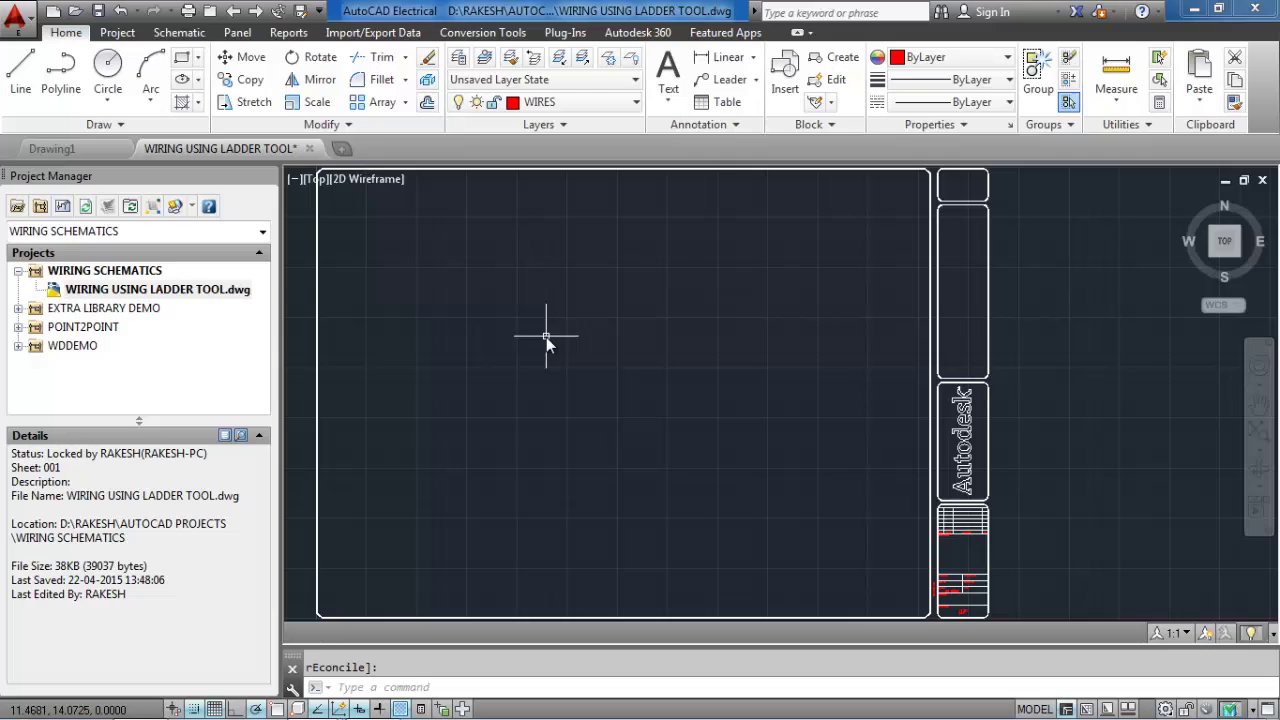
# - Enter width 15, spacing 1 and 15 rungs in the Insert Ladder dialog
pyautogui.click(199, 35)
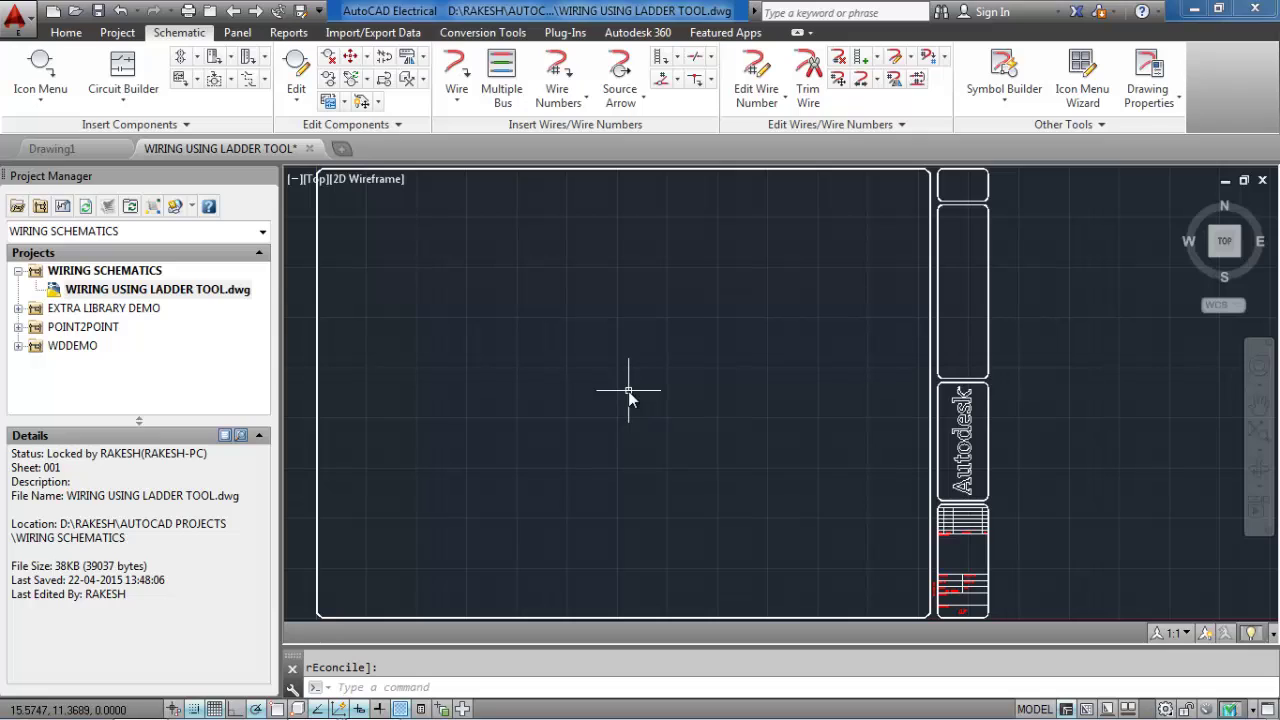
pyautogui.click(677, 58)
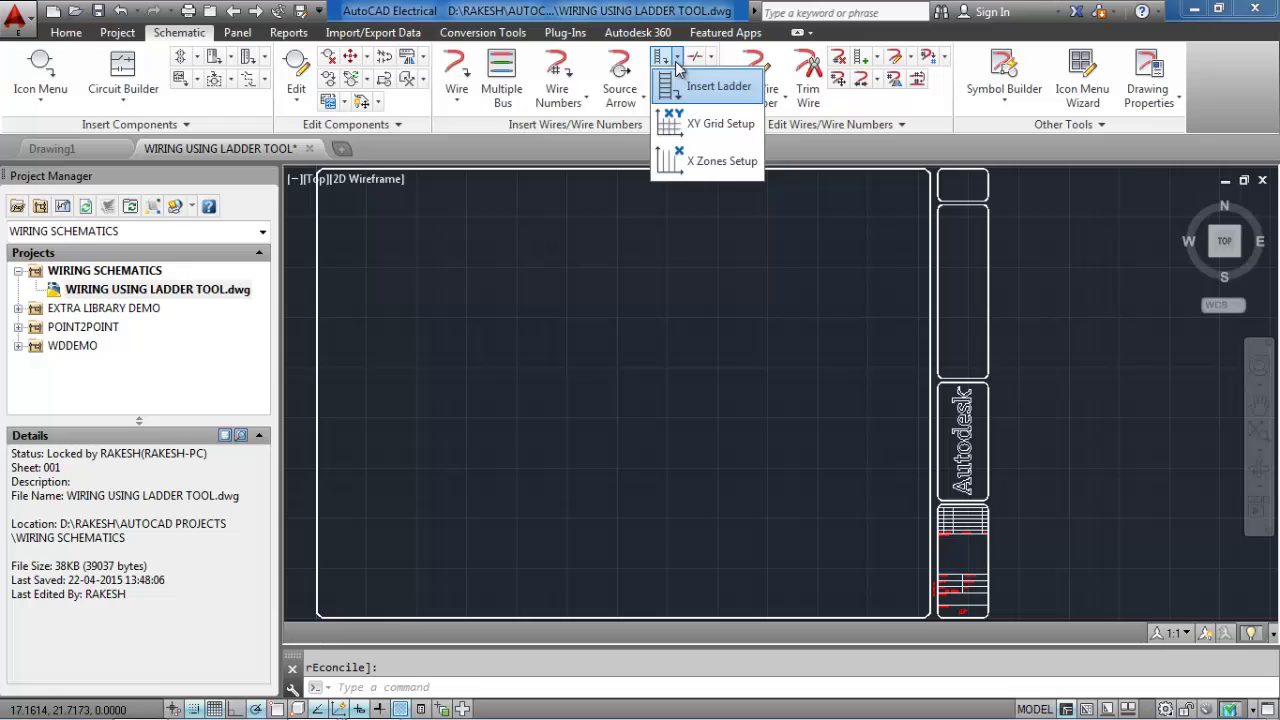
pyautogui.click(675, 95)
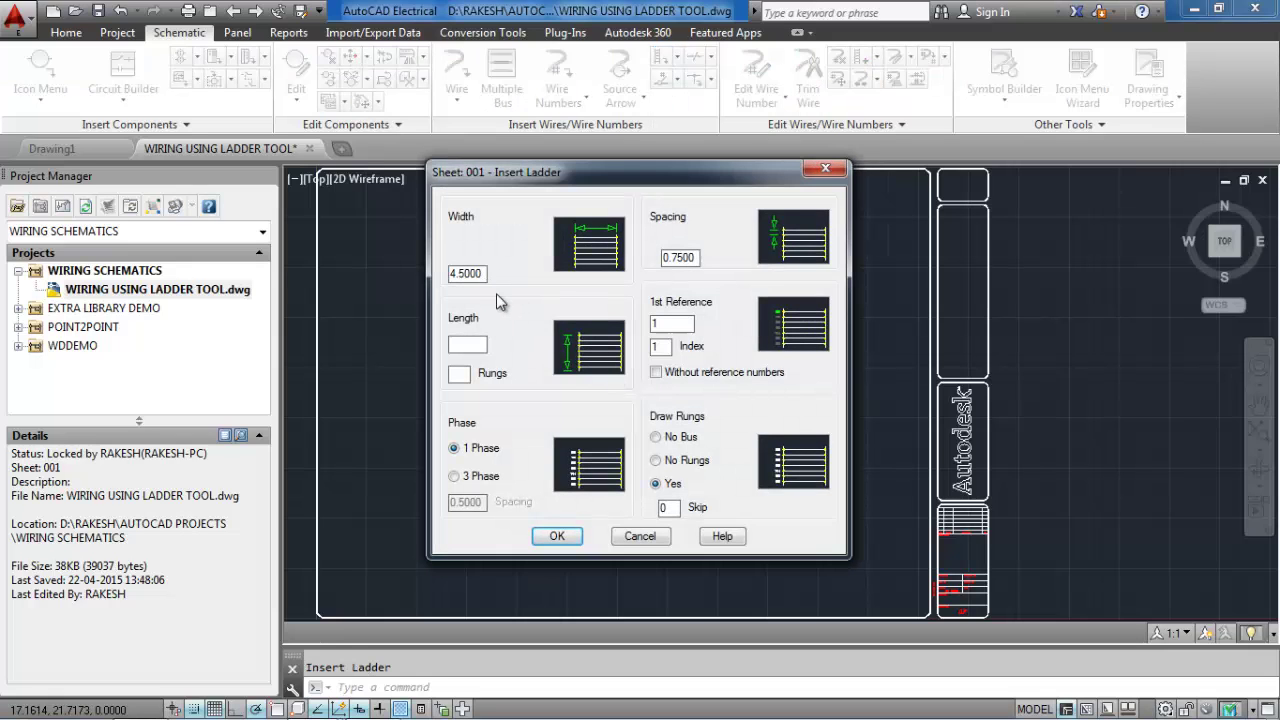
pyautogui.press('BackSpace')
pyautogui.press('BackSpace')
pyautogui.press('BackSpace')
pyautogui.press('BackSpace')
pyautogui.press('BackSpace')
pyautogui.write('15')
pyautogui.click(696, 257)
pyautogui.click(458, 373)
pyautogui.write('15')
# - Accept the ladder settings and place the first rung near the sheet's upper left
pyautogui.click(557, 536)
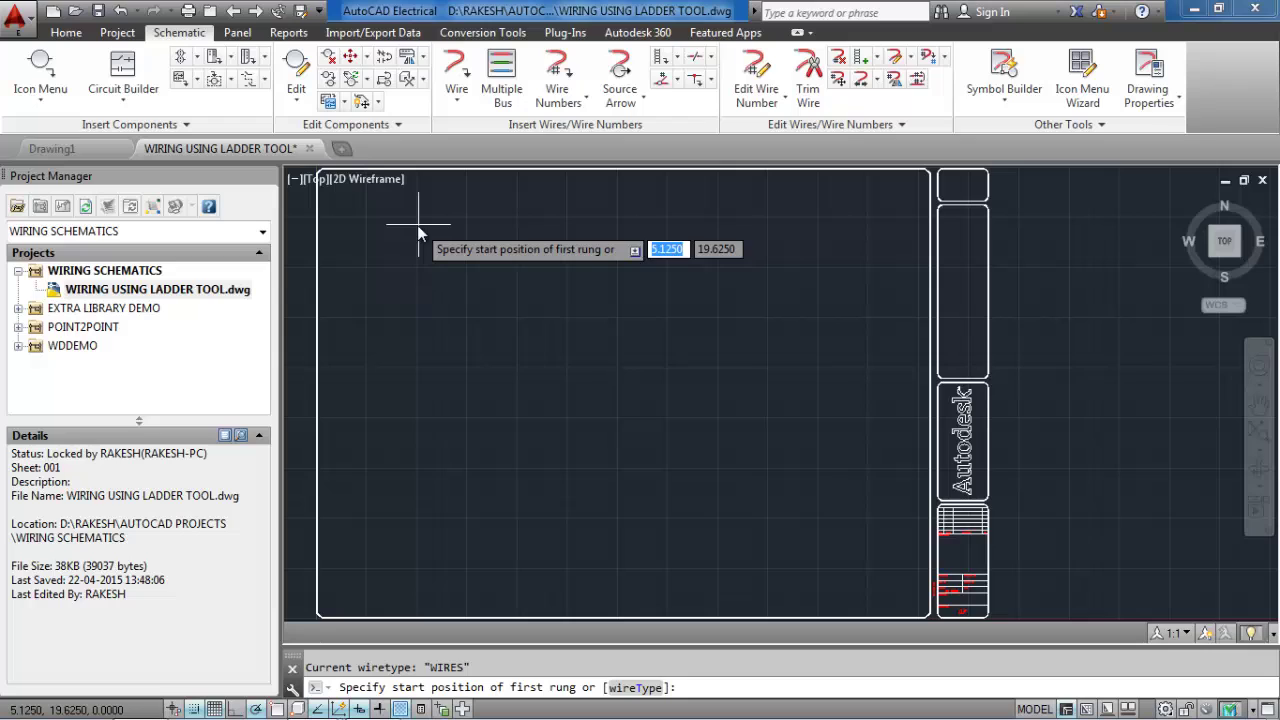
pyautogui.click(457, 270)
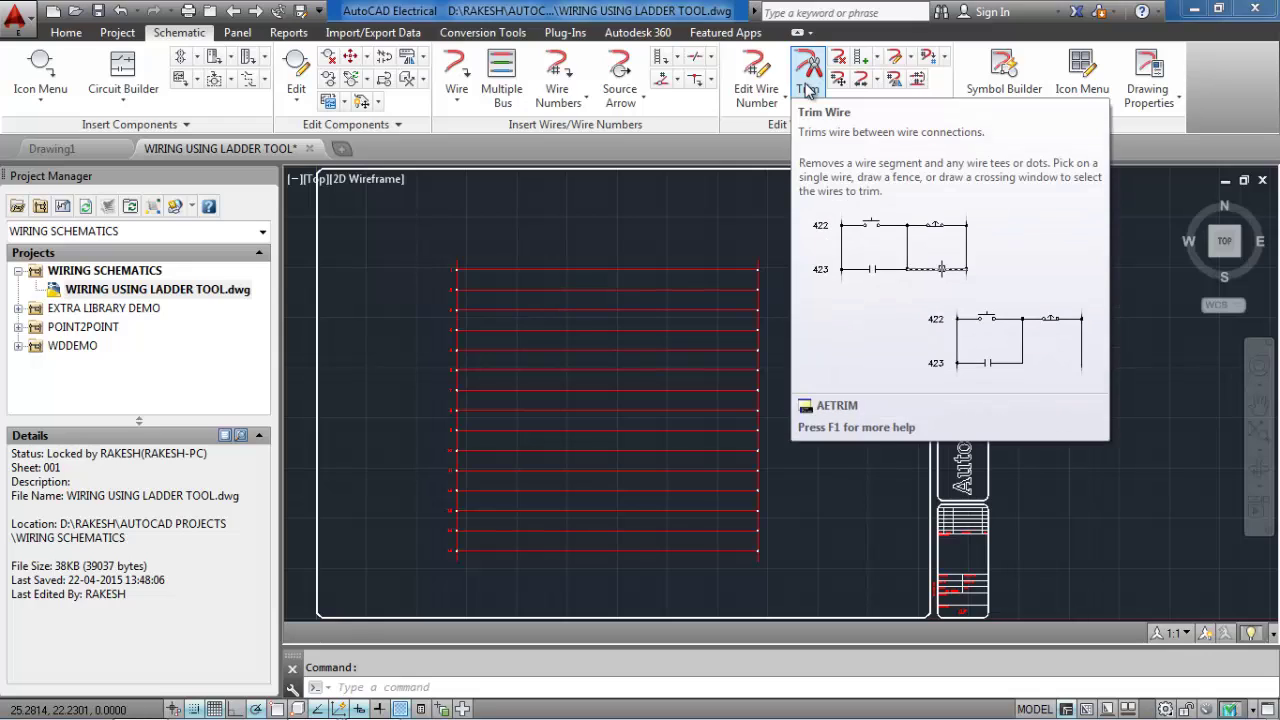
# - Trim Wire six in-between rungs from the lower ladder, leaving 8 evenly spaced rungs
pyautogui.click(808, 88)
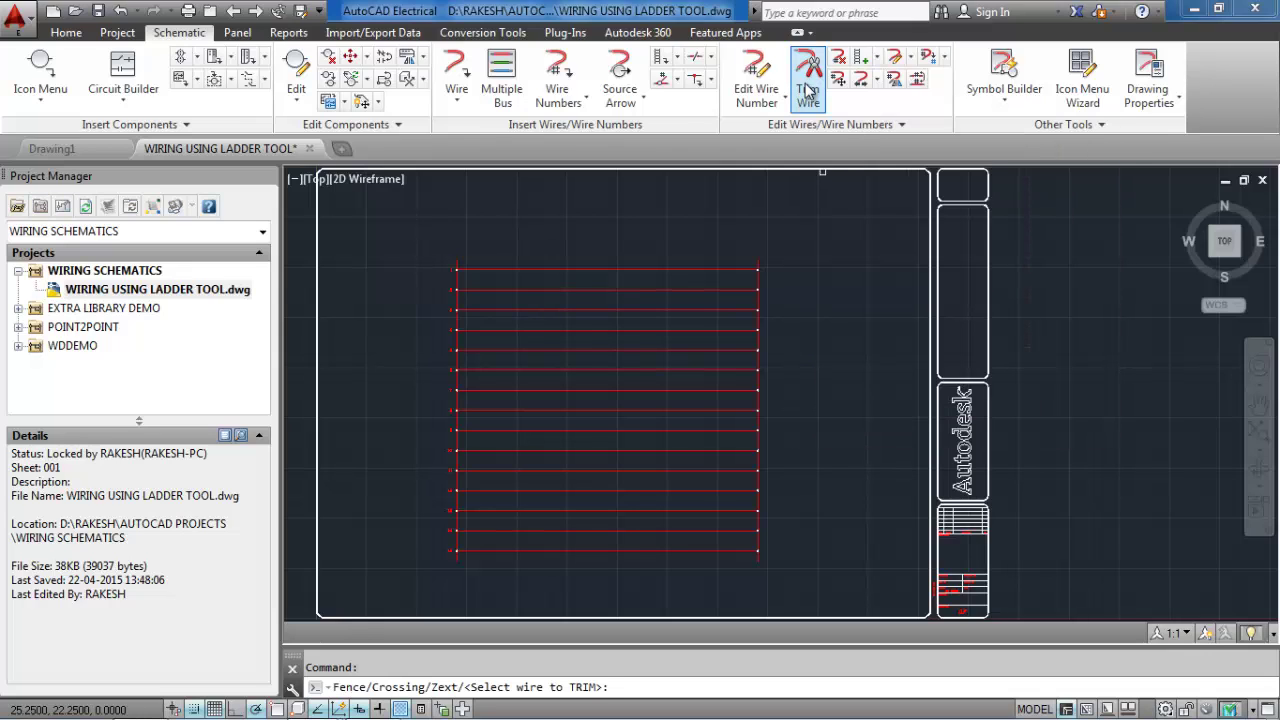
pyautogui.click(648, 290)
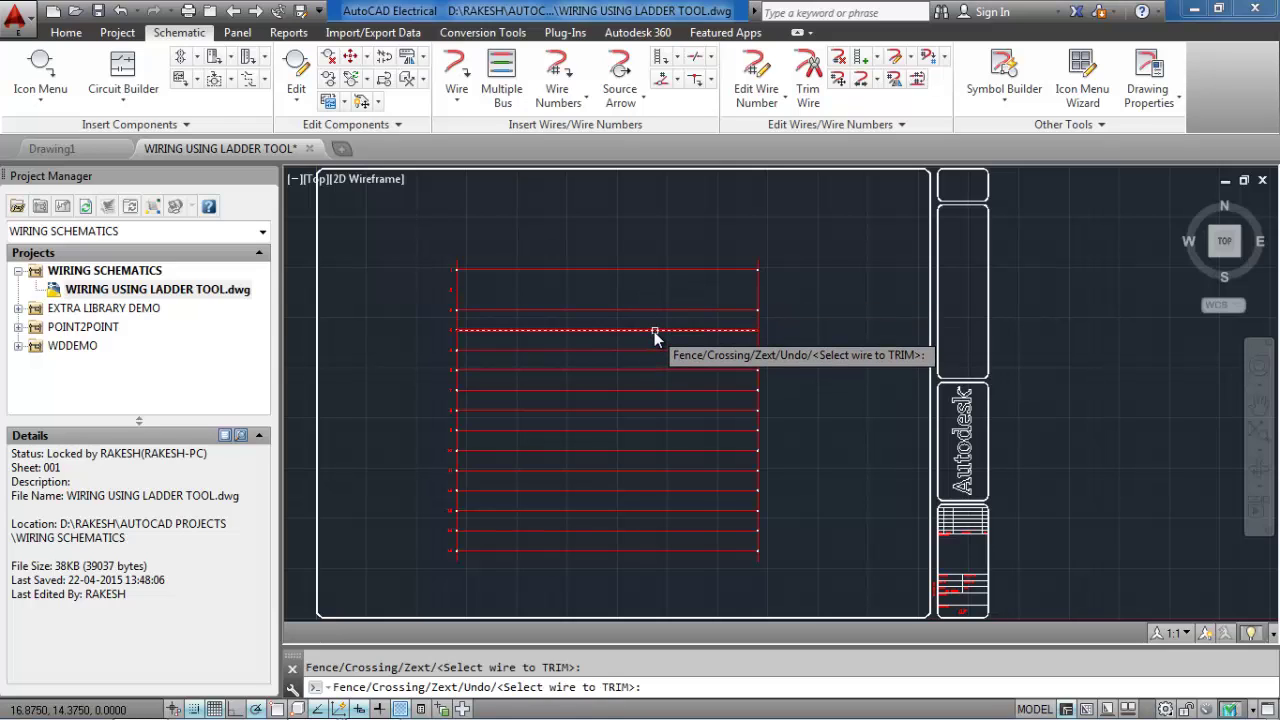
pyautogui.click(654, 331)
pyautogui.click(655, 370)
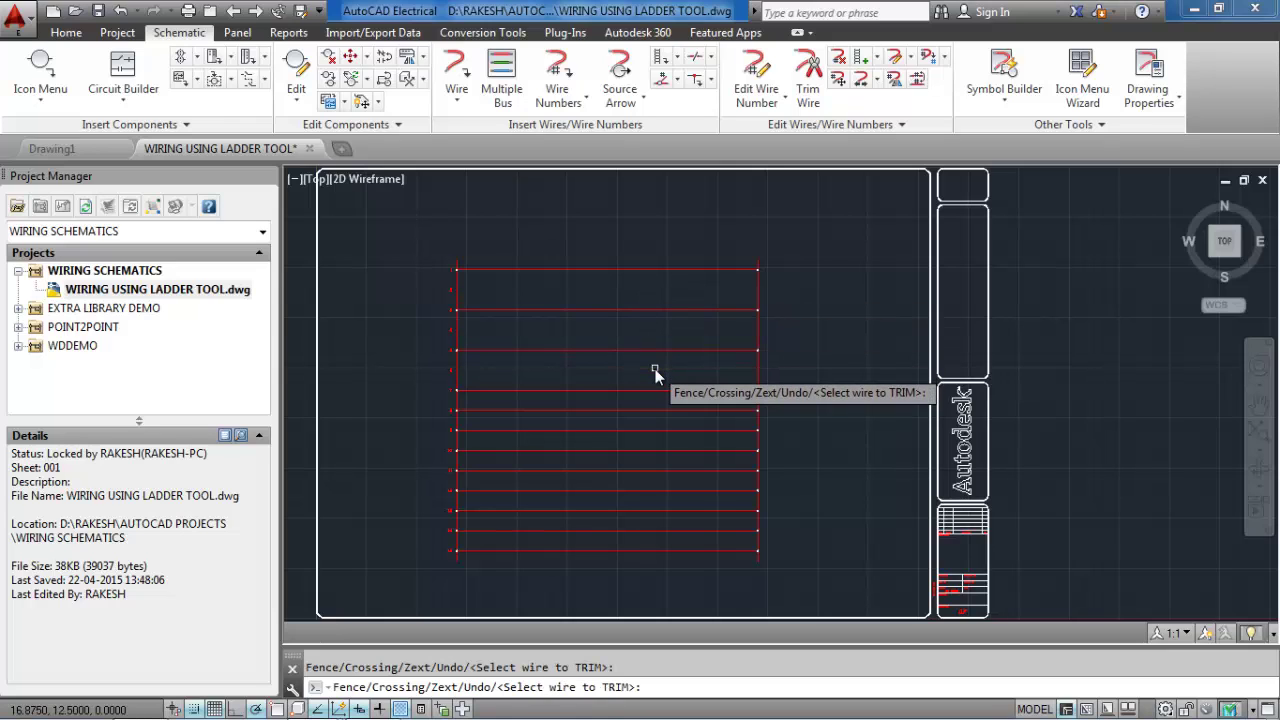
pyautogui.click(657, 411)
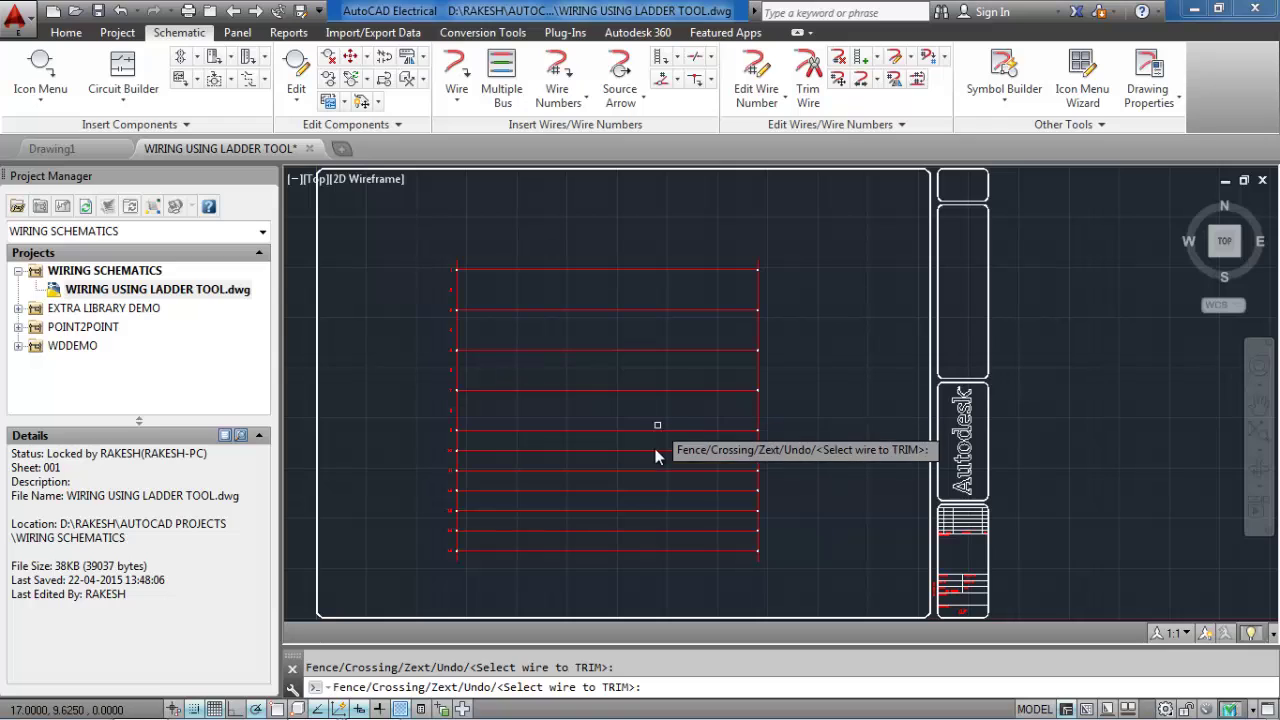
pyautogui.click(657, 450)
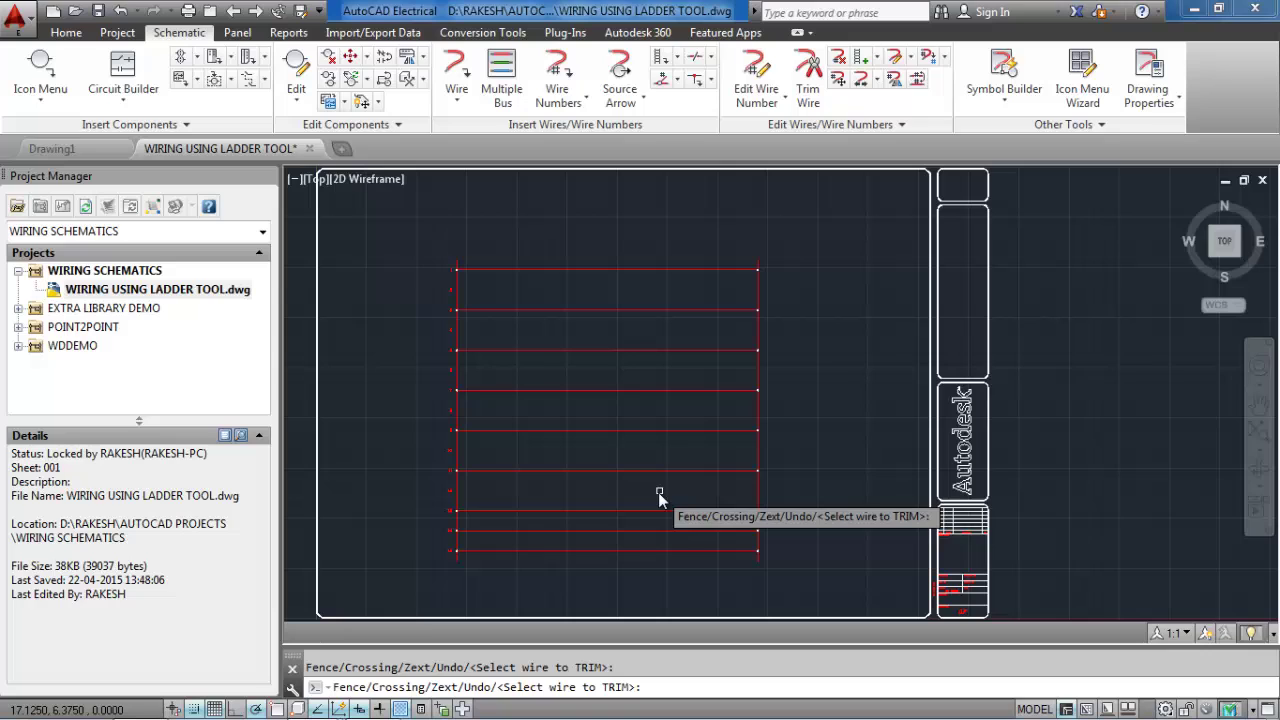
pyautogui.click(656, 532)
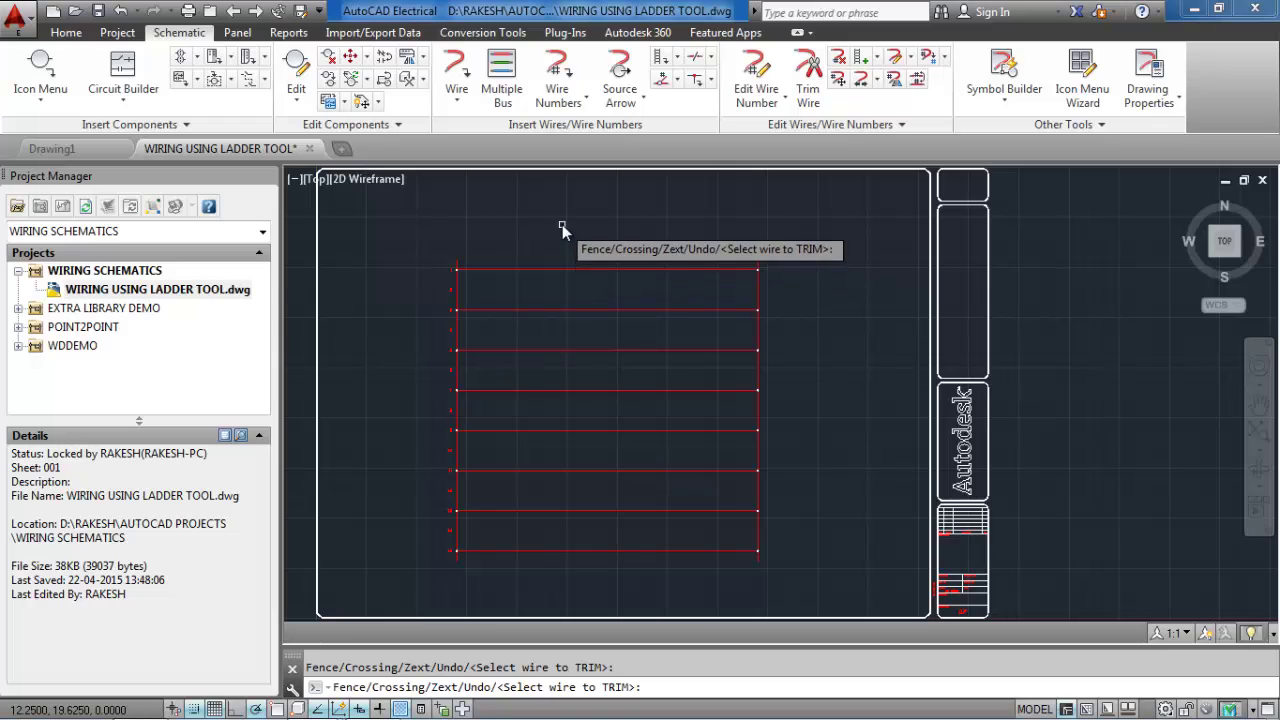
# - Draw a wire from the top rung down to the right rail at the rung-4 level
pyautogui.click(459, 104)
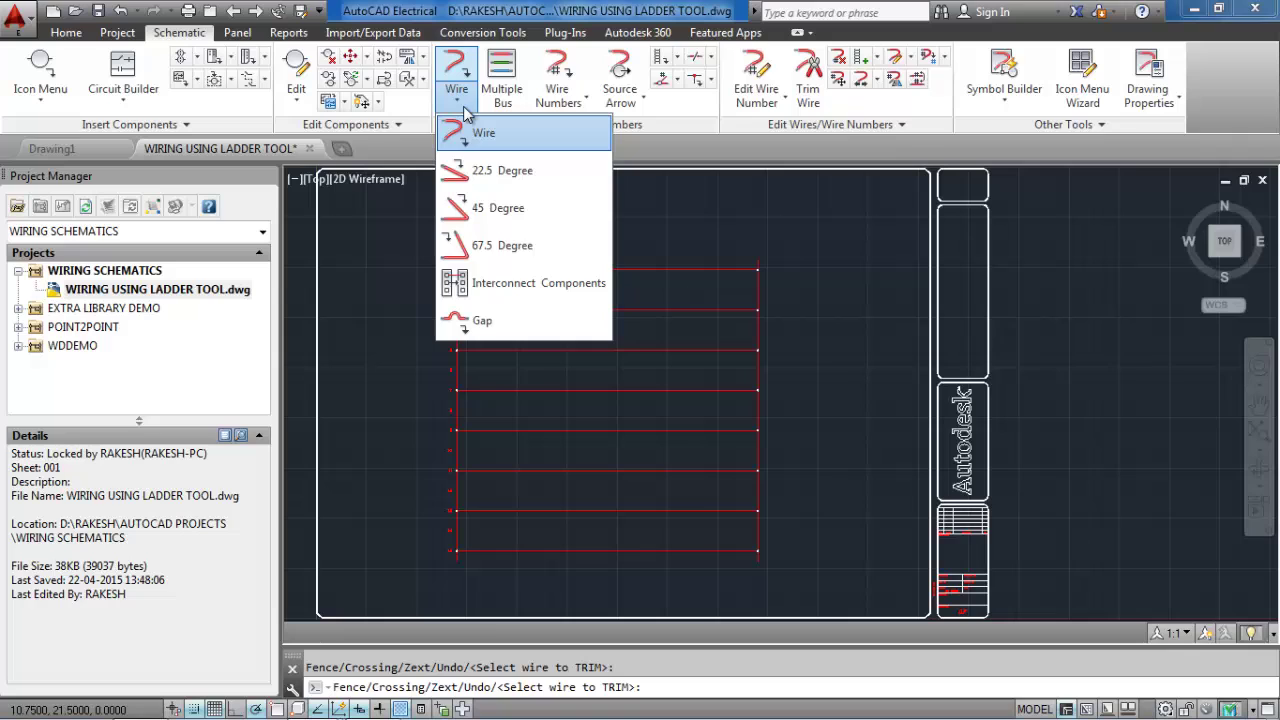
pyautogui.click(474, 136)
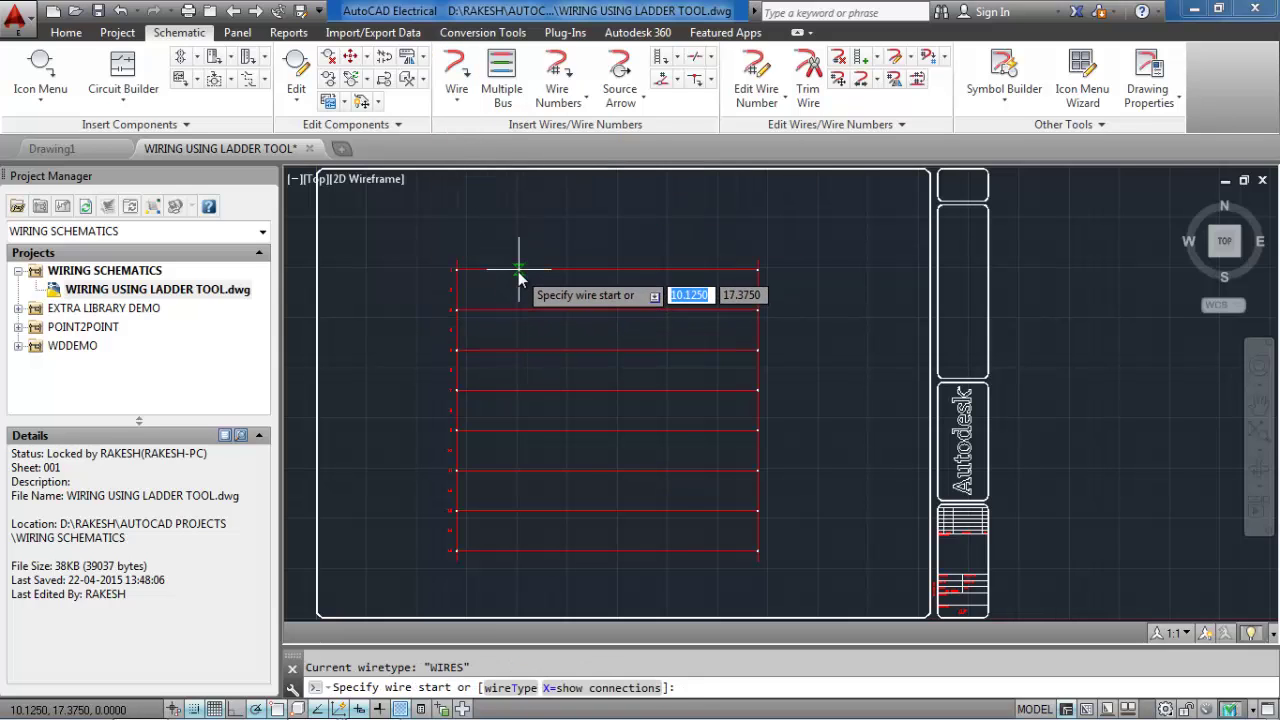
pyautogui.scroll(5, 516, 272)
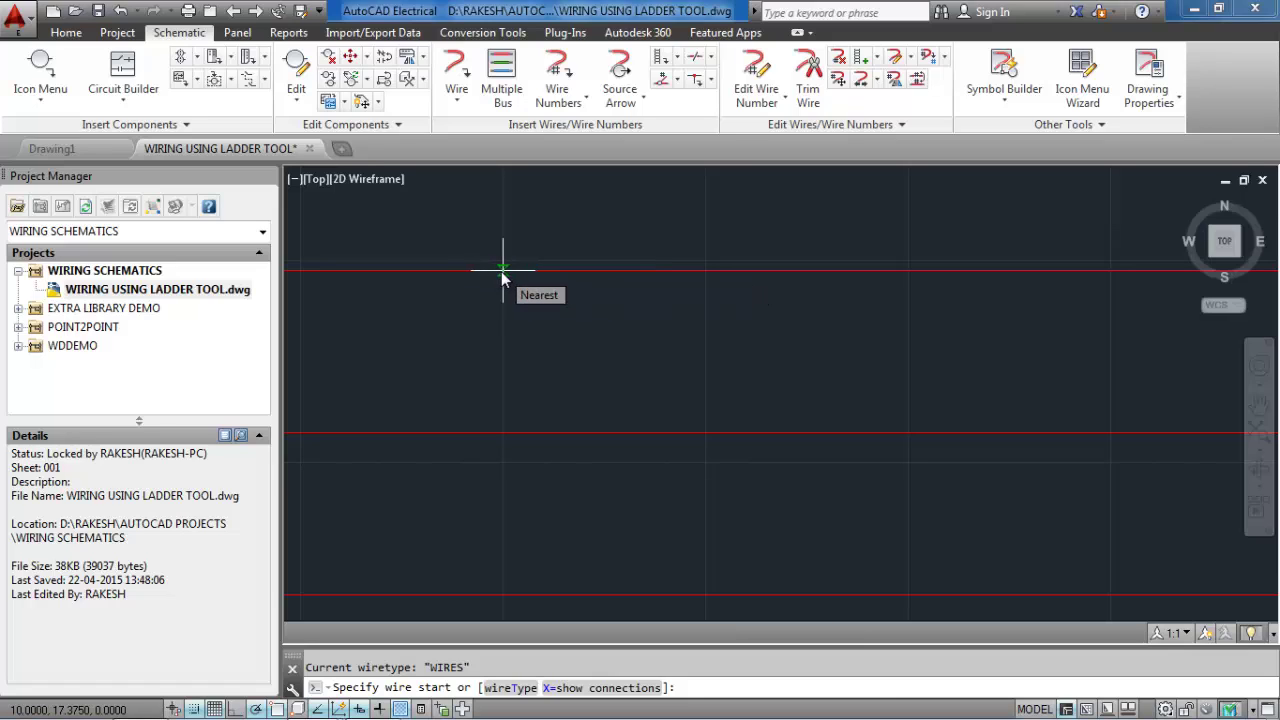
pyautogui.click(502, 271)
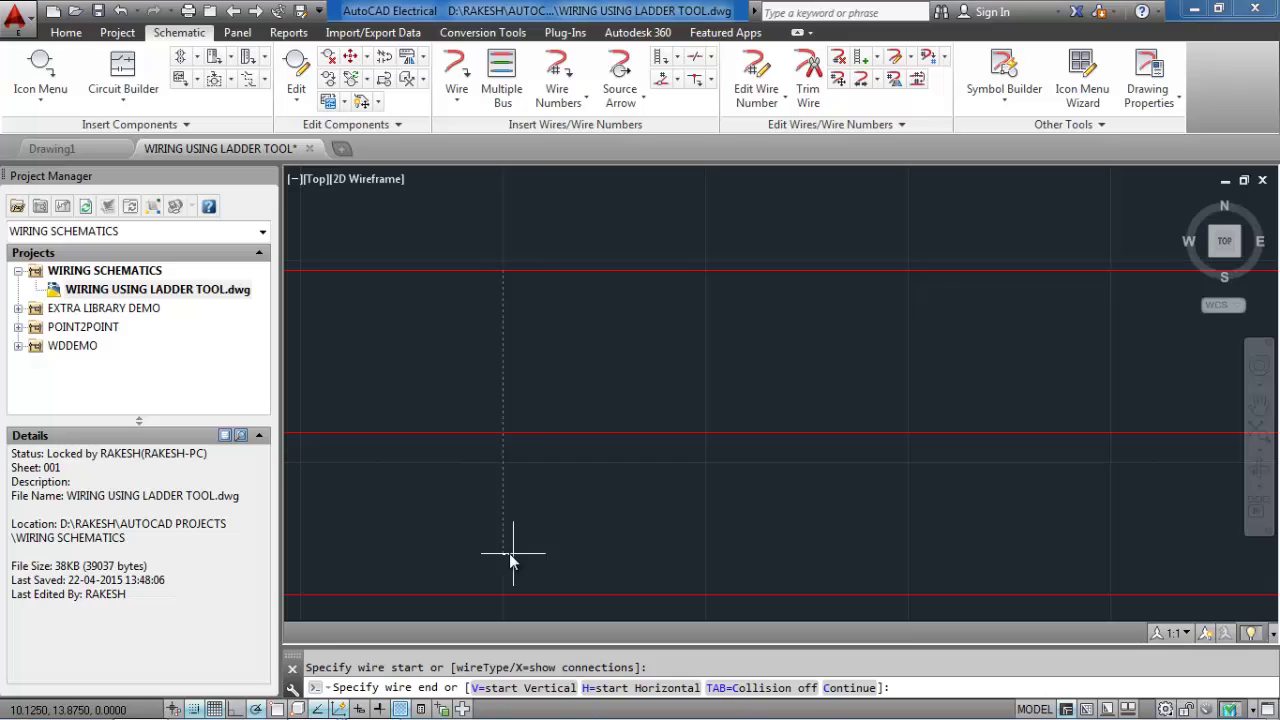
pyautogui.scroll(-2, 894, 528)
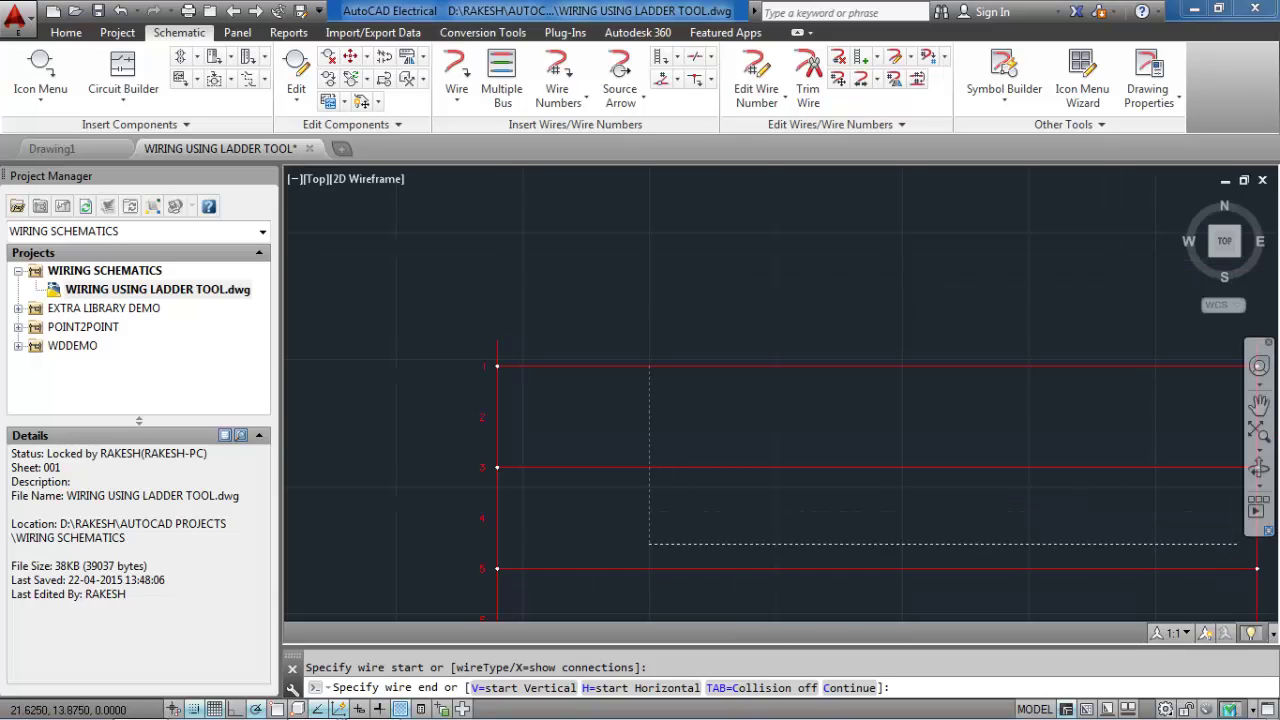
pyautogui.scroll(2, 1183, 531)
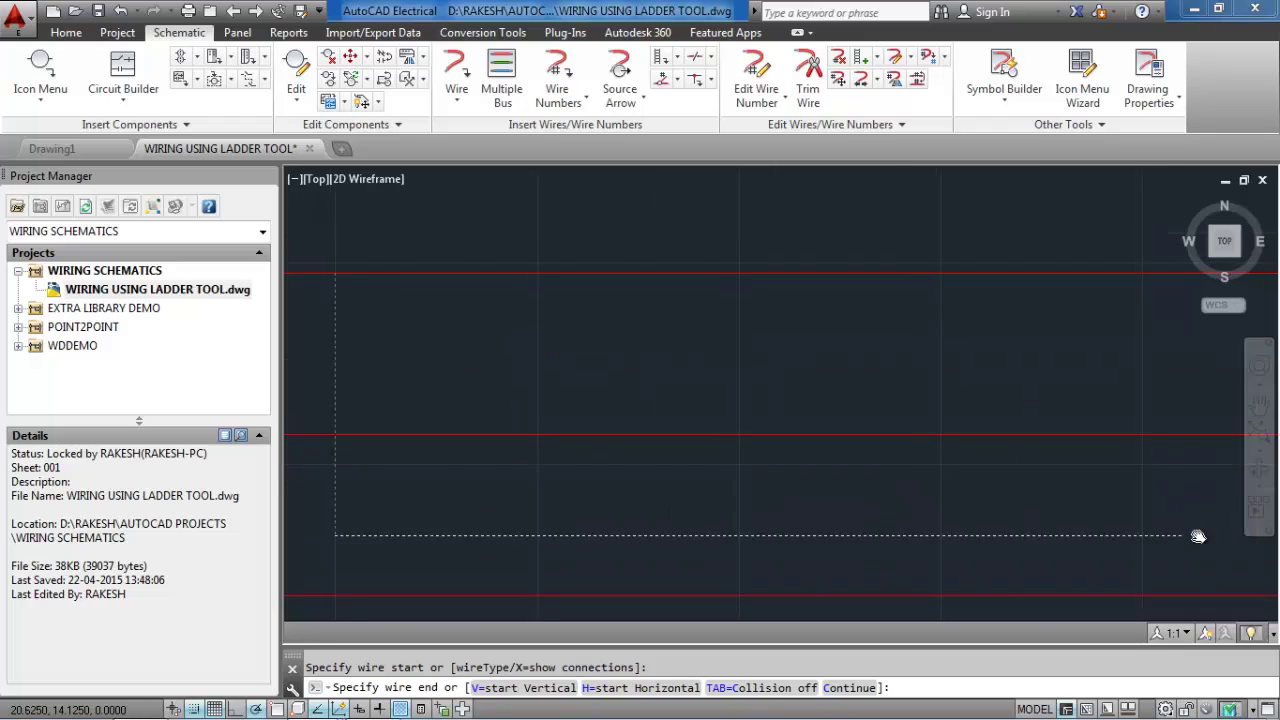
pyautogui.moveTo(1117, 535)
pyautogui.mouseDown(button='middle')
pyautogui.moveTo(737, 520)
pyautogui.moveTo(751, 513)
pyautogui.mouseUp(button='middle')
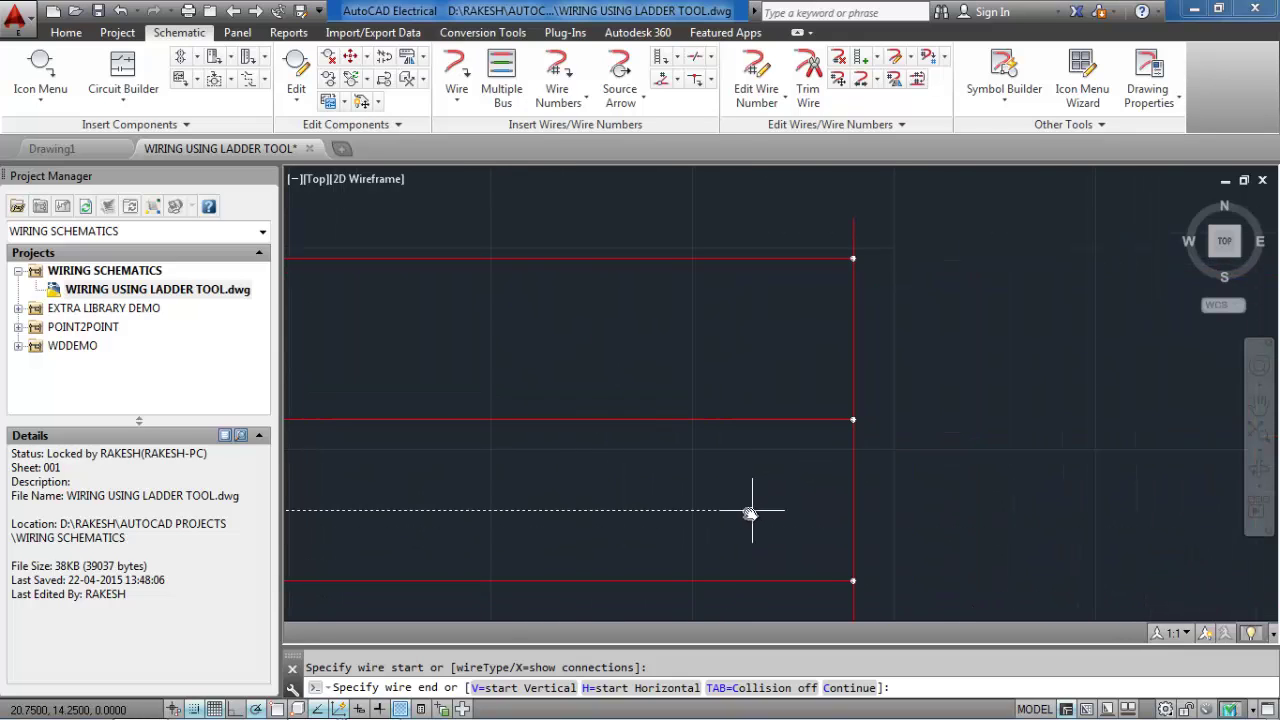
pyautogui.click(851, 502)
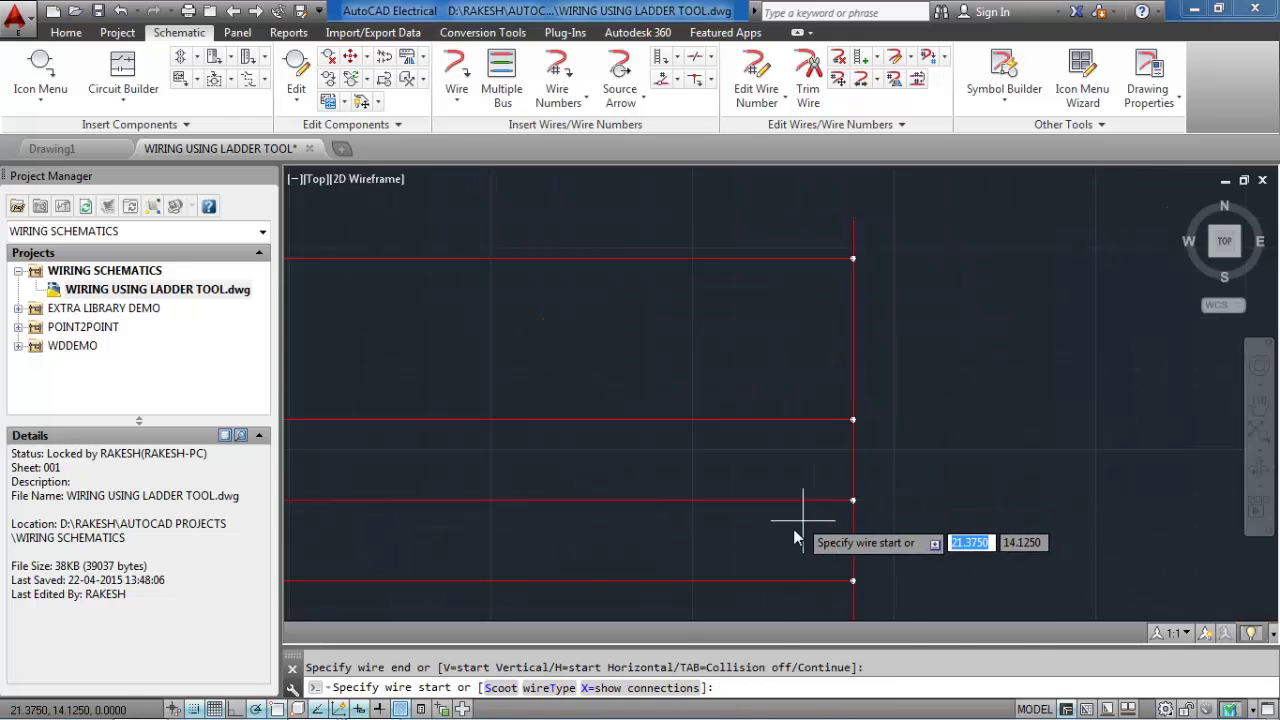
# - Pan and zoom back to the left side to review the ladder rungs
pyautogui.moveTo(480, 371)
pyautogui.mouseDown(button='middle')
pyautogui.moveTo(657, 377)
pyautogui.moveTo(1018, 332)
pyautogui.mouseUp(button='middle')
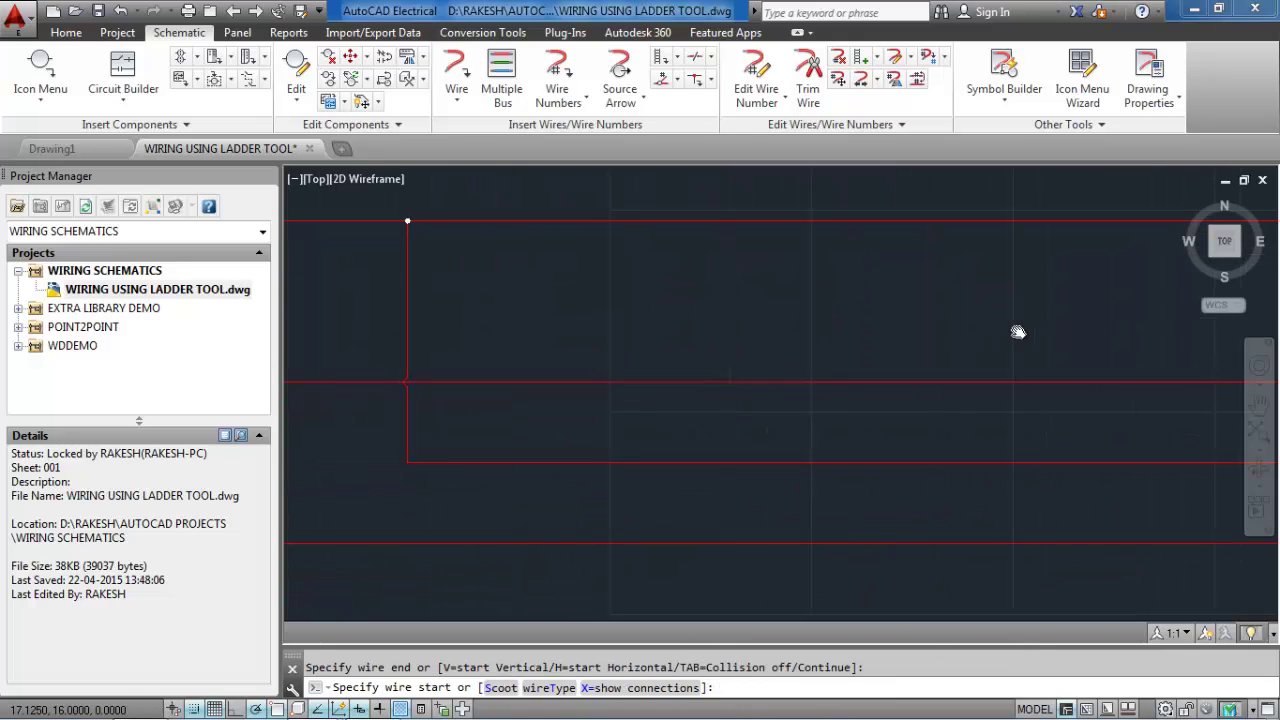
pyautogui.scroll(2, 363, 413)
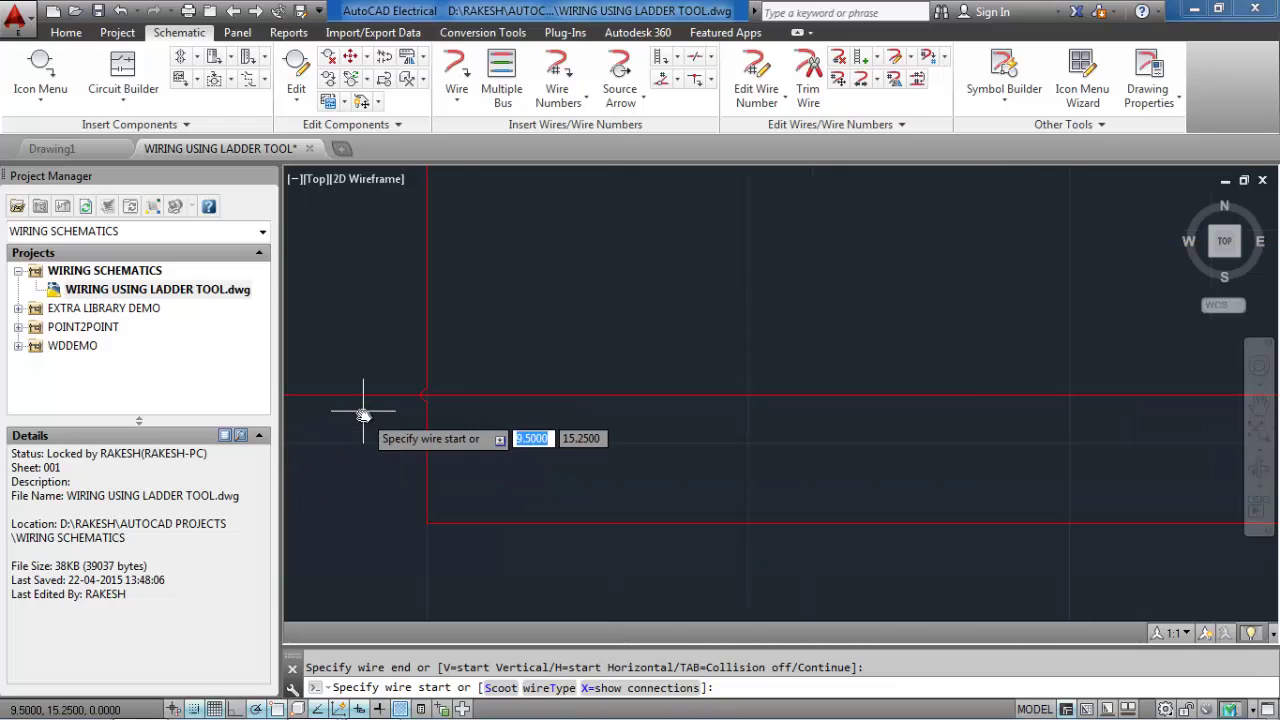
pyautogui.scroll(2, 363, 413)
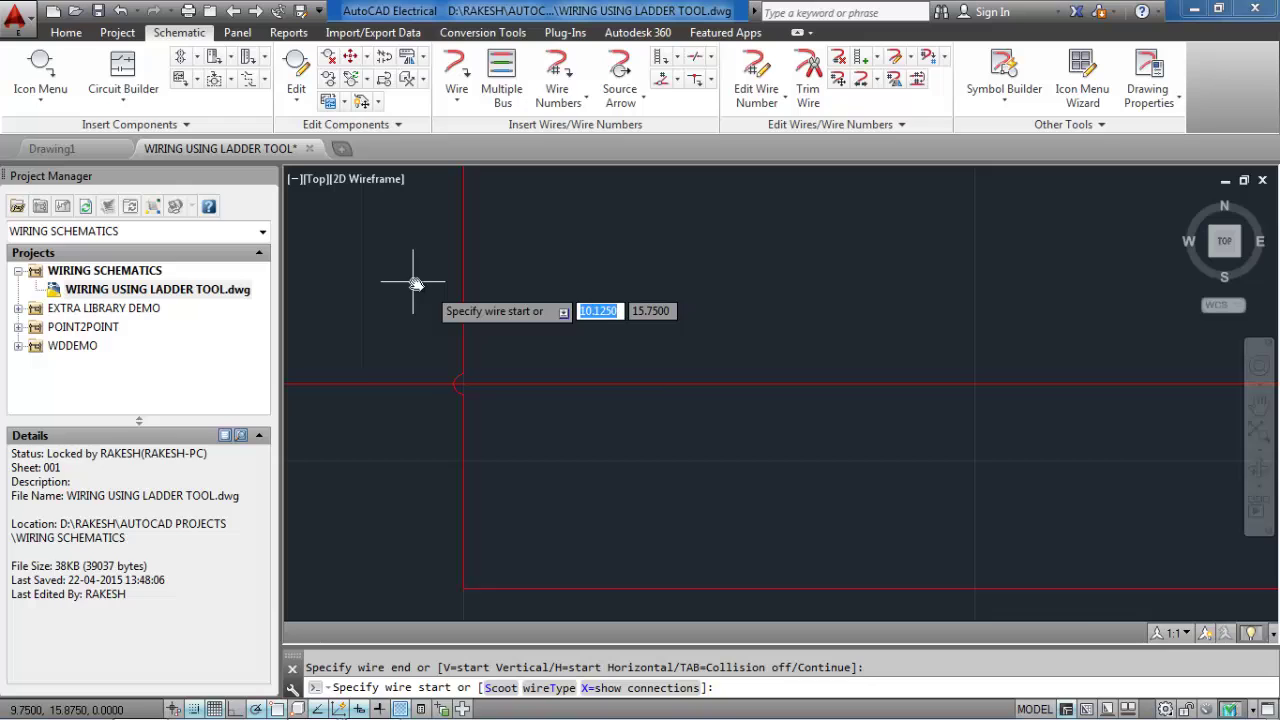
pyautogui.scroll(-2, 418, 283)
pyautogui.scroll(-2, 422, 280)
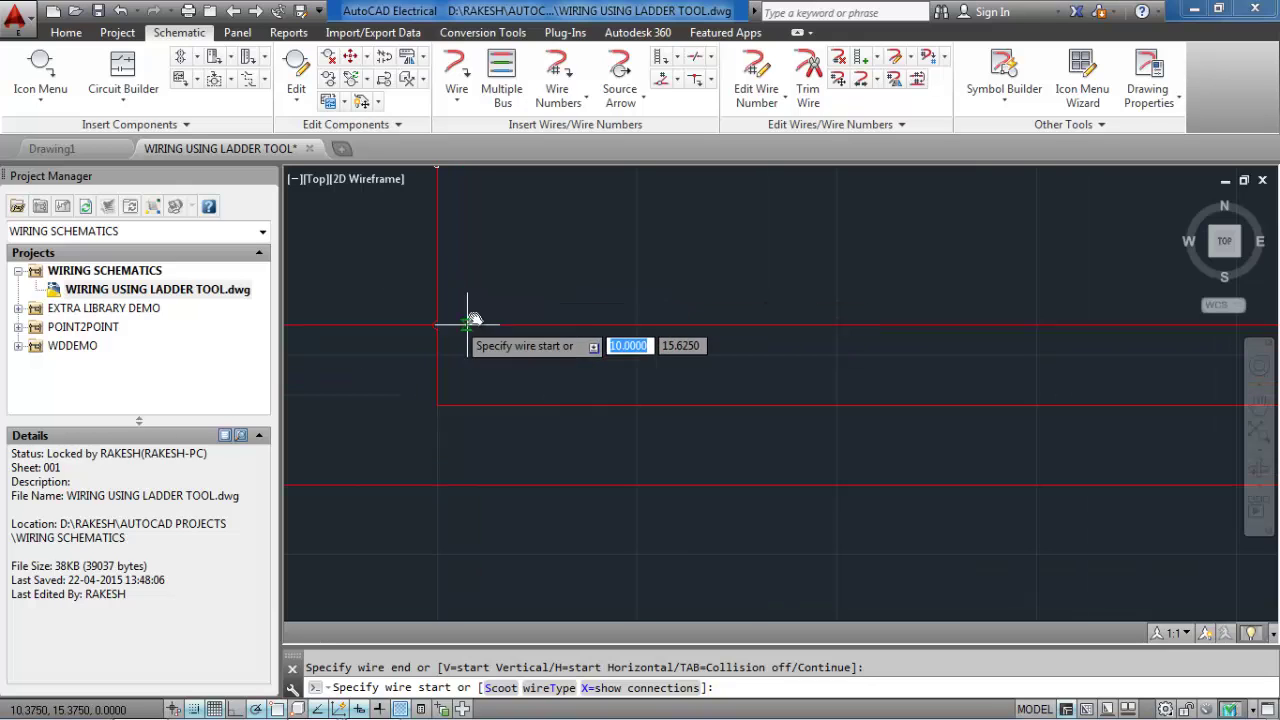
pyautogui.scroll(-3, 514, 458)
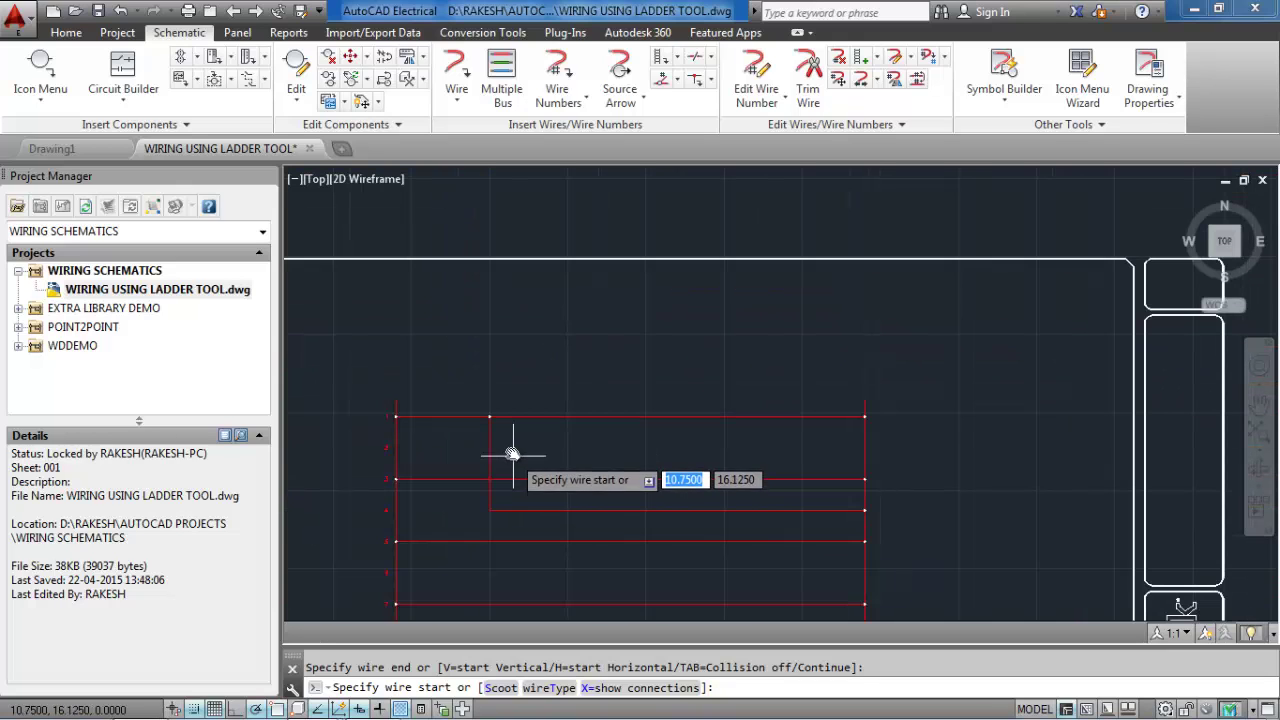
pyautogui.moveTo(603, 457); pyautogui.dragTo(618, 387, button='middle')
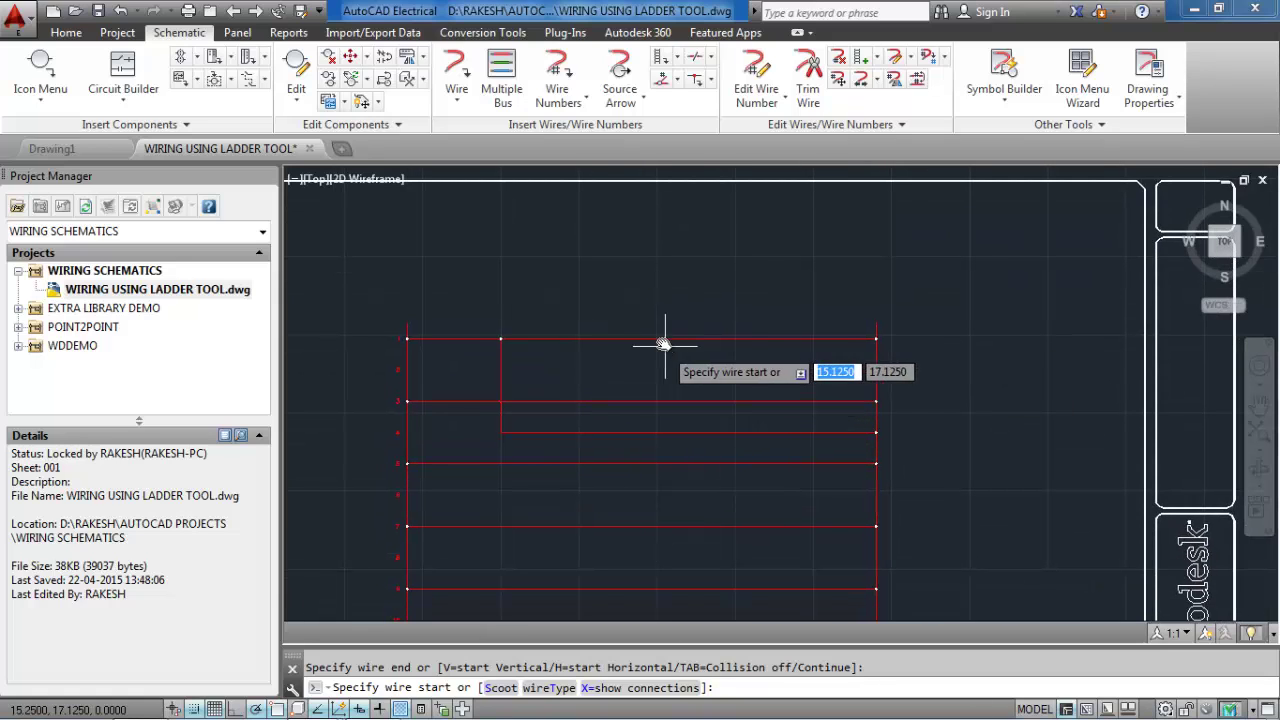
# - Draw a second red wire from the top rung down to the left rail at rung 6
pyautogui.click(677, 339)
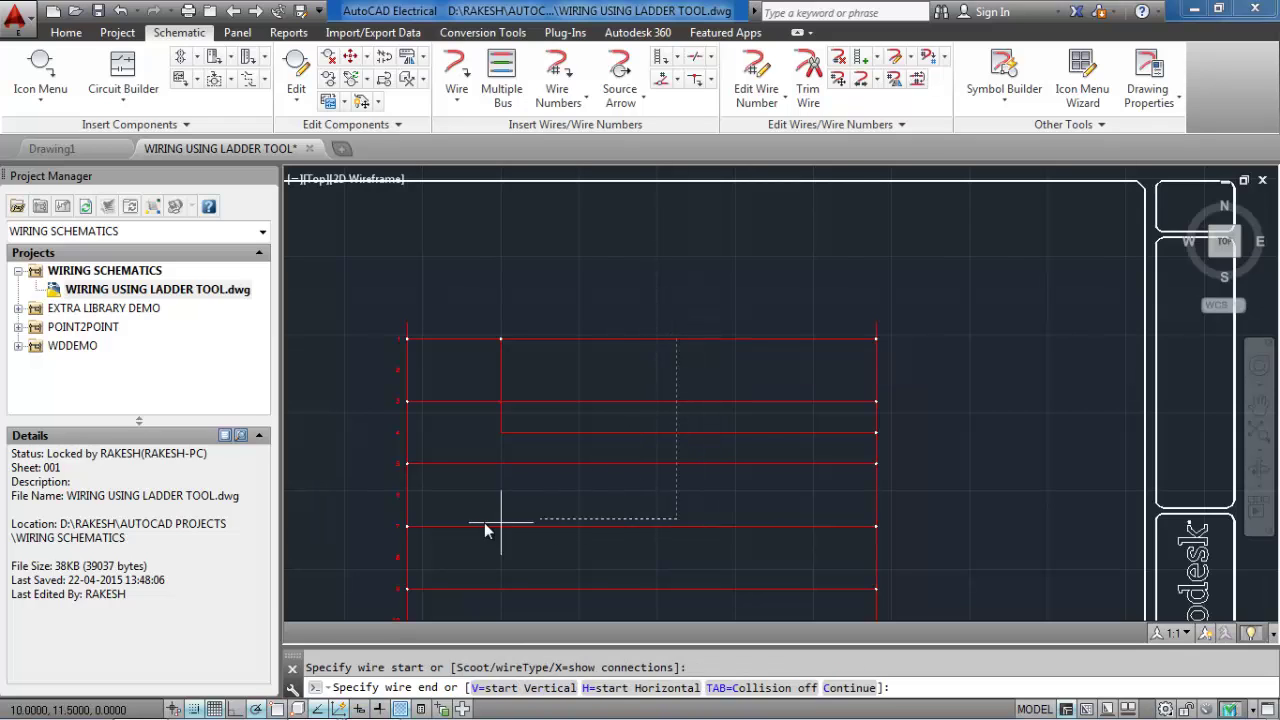
pyautogui.scroll(4, 408, 507)
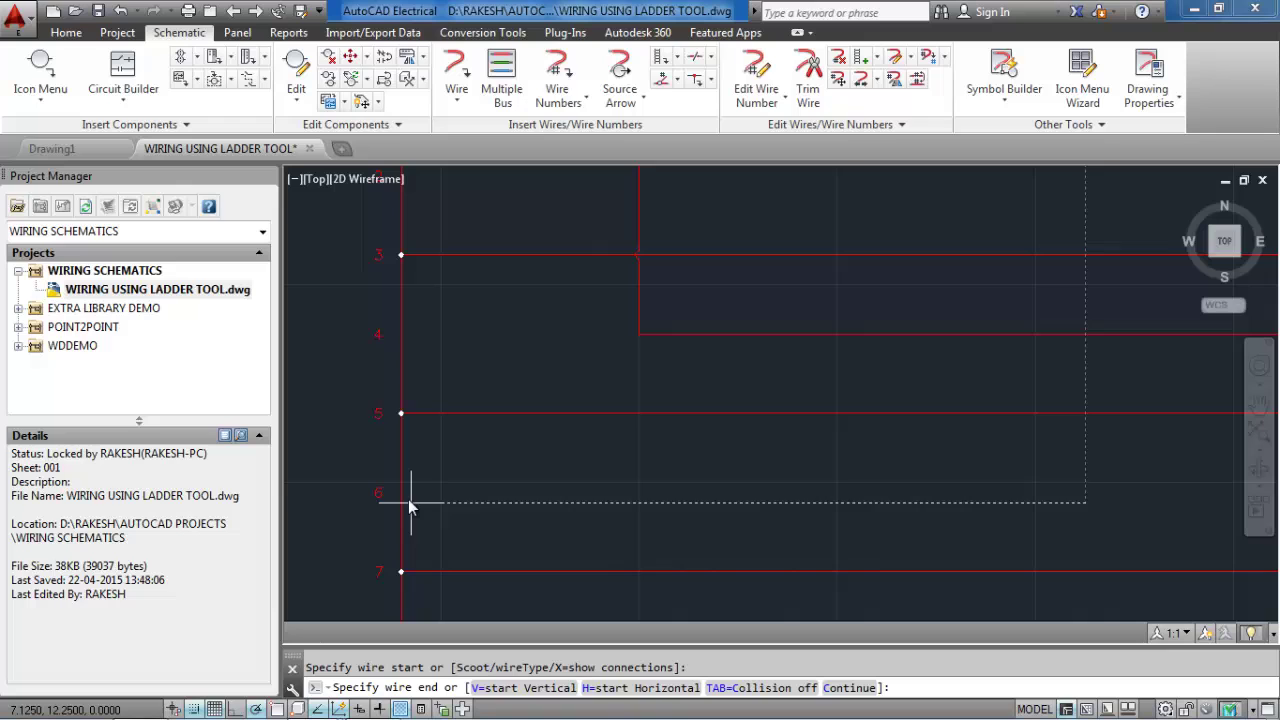
pyautogui.click(403, 493)
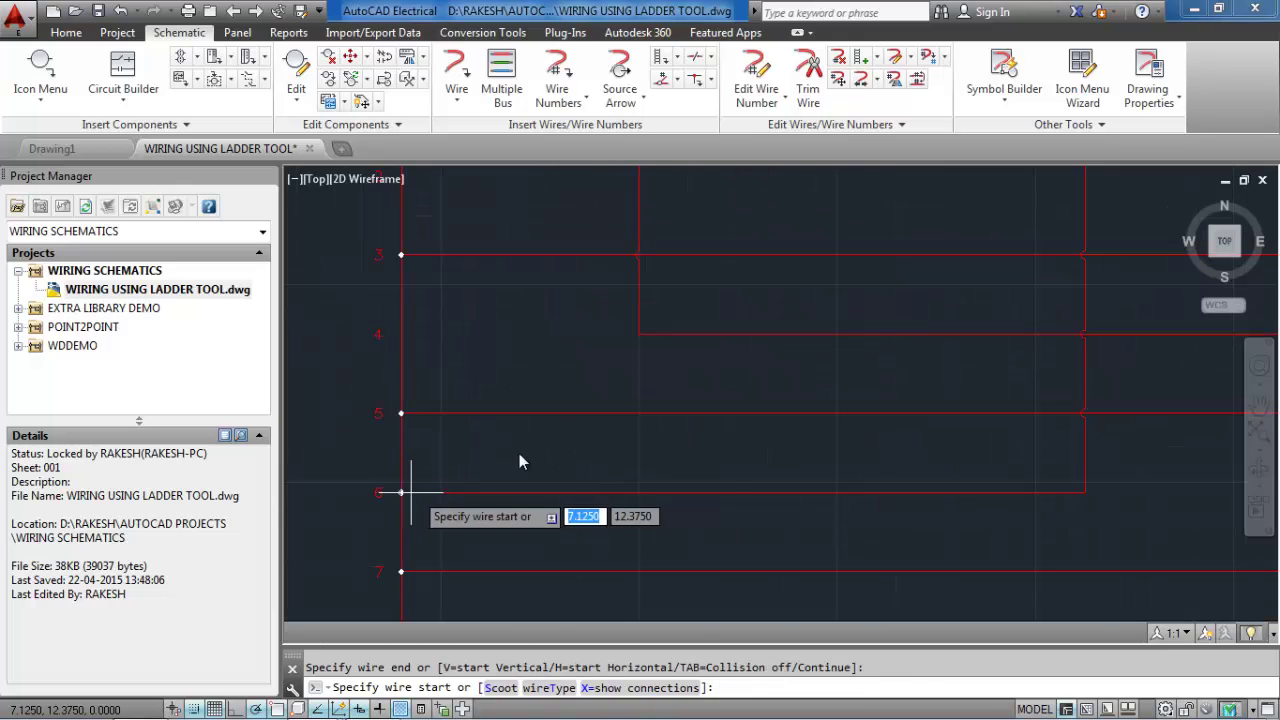
pyautogui.scroll(4, 1148, 495)
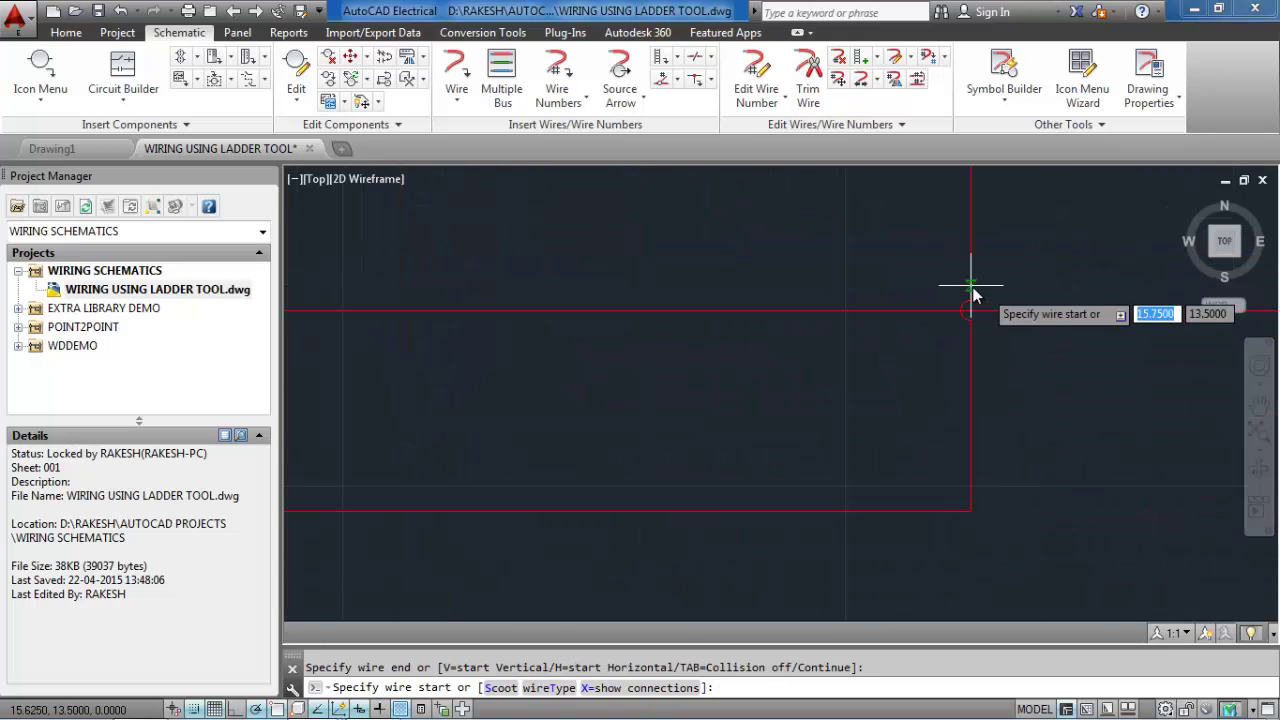
pyautogui.moveTo(854, 498)
pyautogui.mouseDown(button='middle')
pyautogui.moveTo(692, 507)
pyautogui.moveTo(643, 451)
pyautogui.moveTo(663, 429)
pyautogui.mouseUp(button='middle')
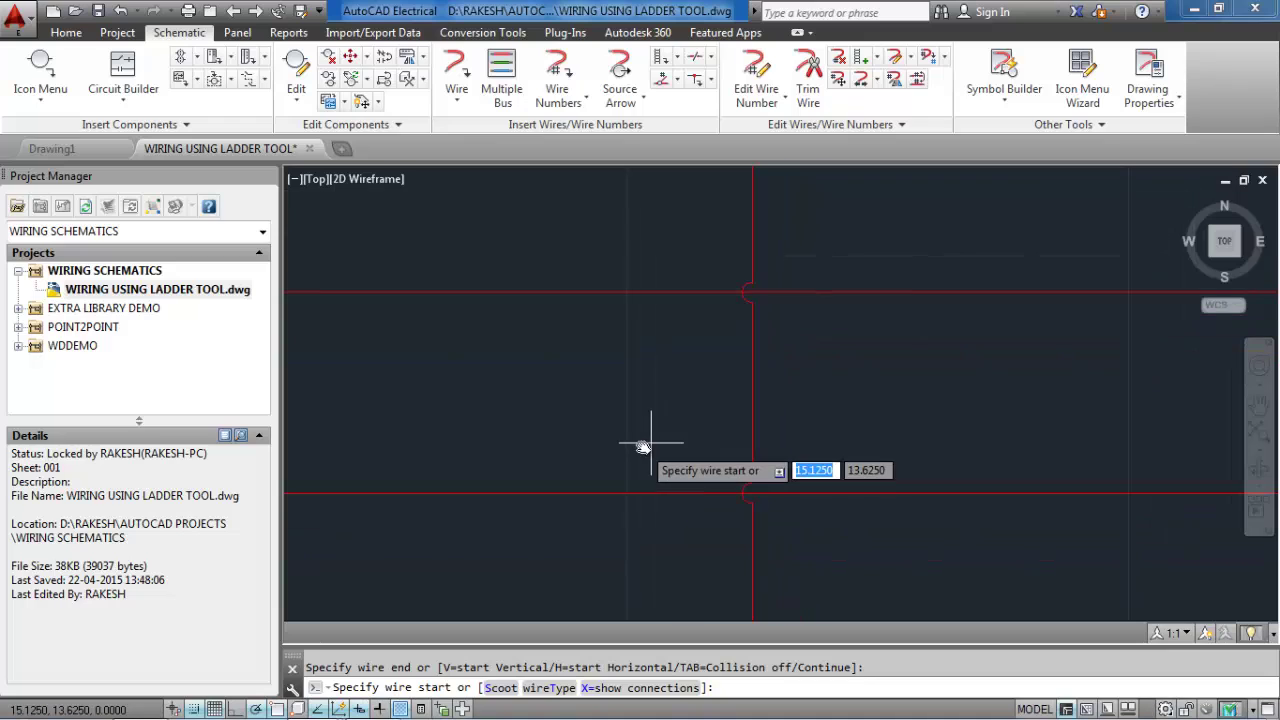
pyautogui.scroll(-2, 649, 434)
pyautogui.moveTo(634, 306); pyautogui.dragTo(623, 357, button='middle')
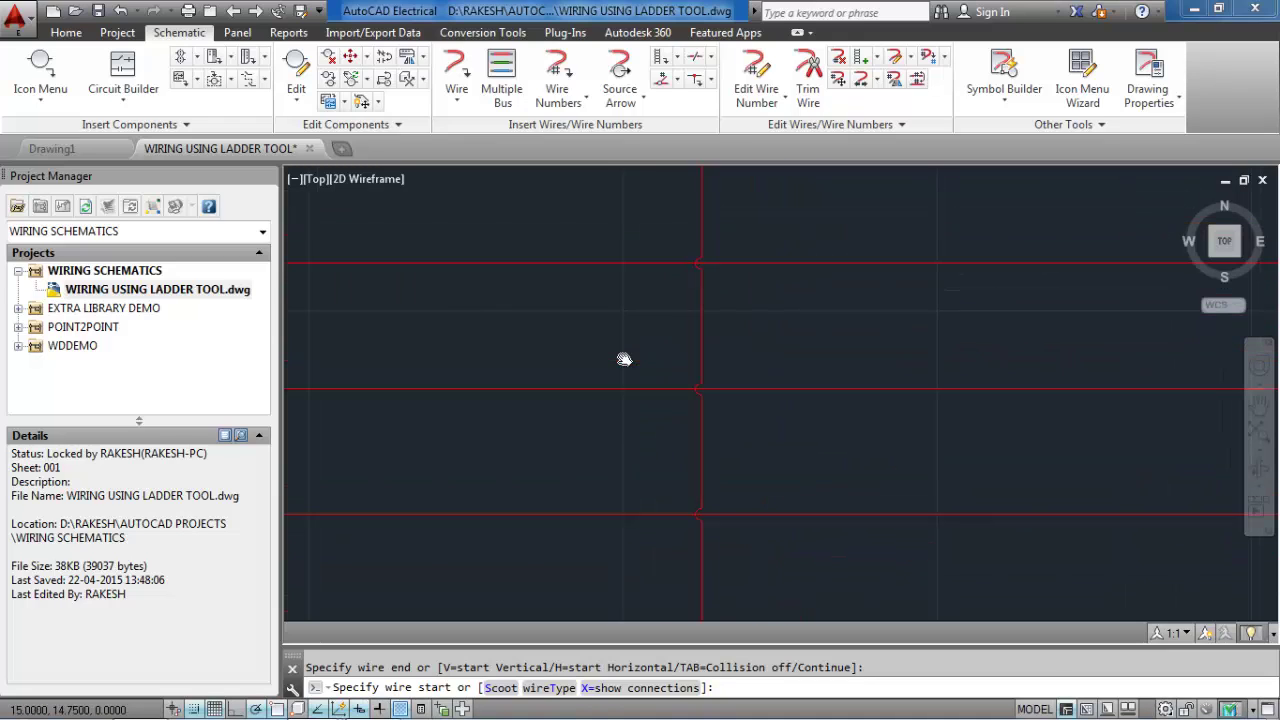
pyautogui.scroll(-3, 661, 327)
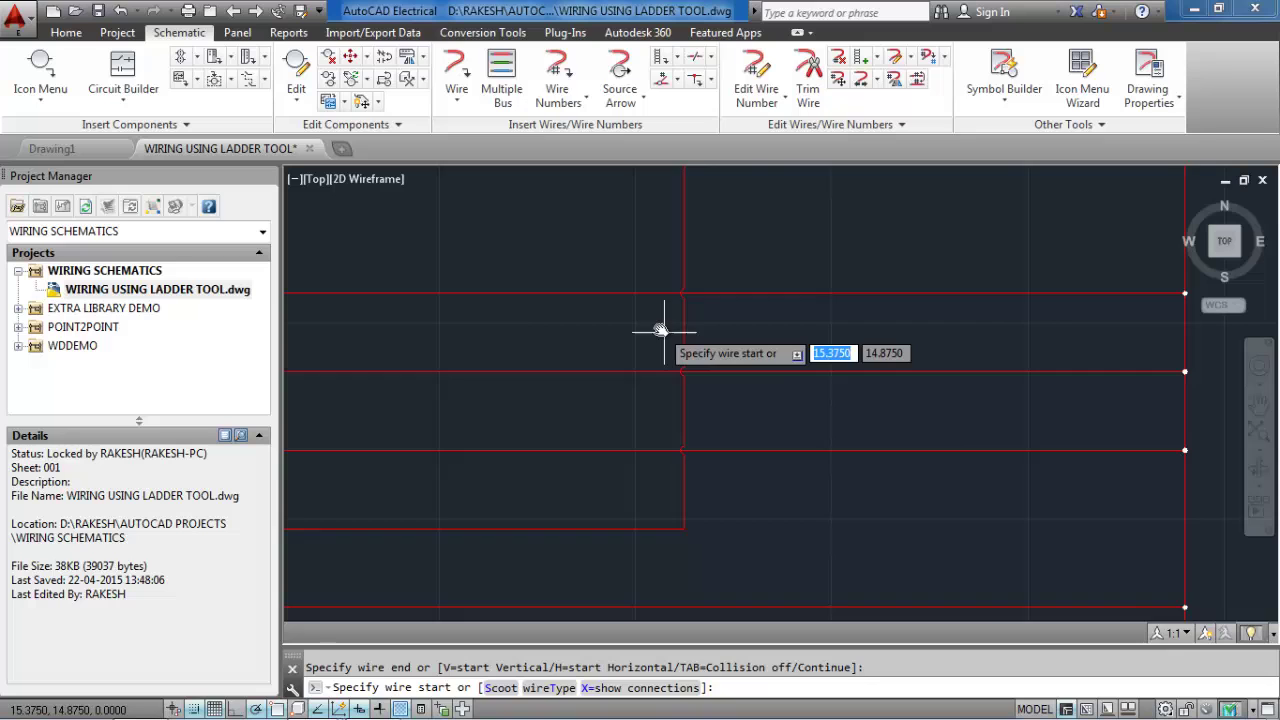